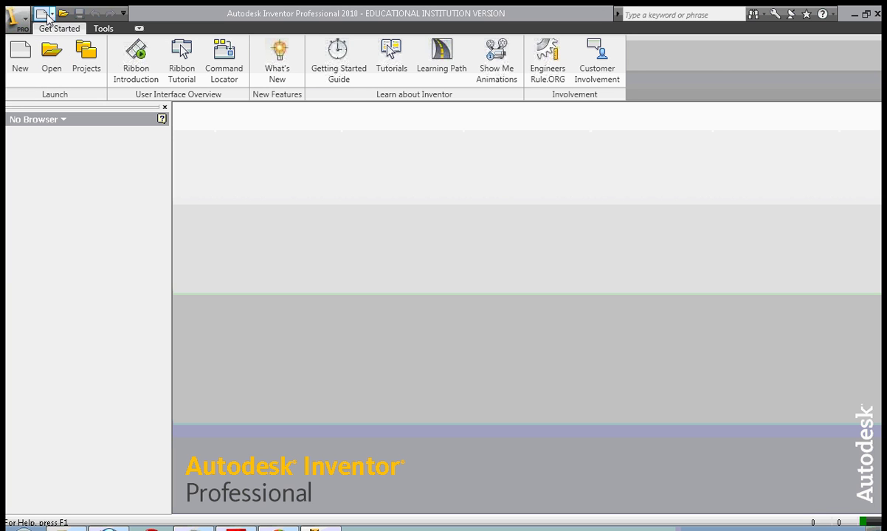
# Step: Create a new part from the Standard.ipt template
pyautogui.click(42, 17)
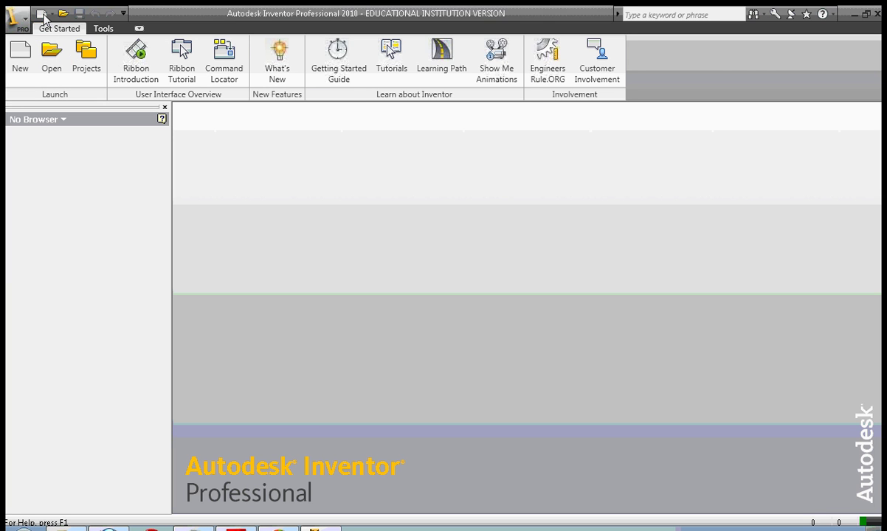
pyautogui.click(323, 230)
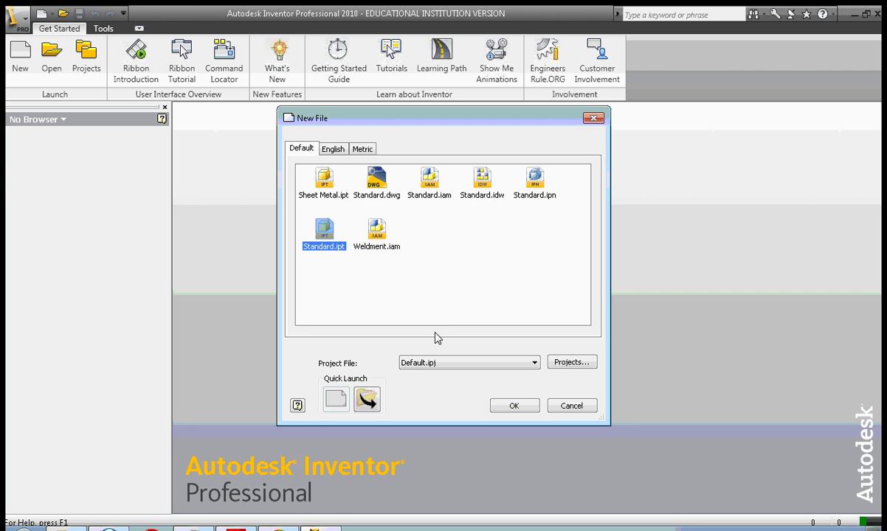
pyautogui.click(514, 405)
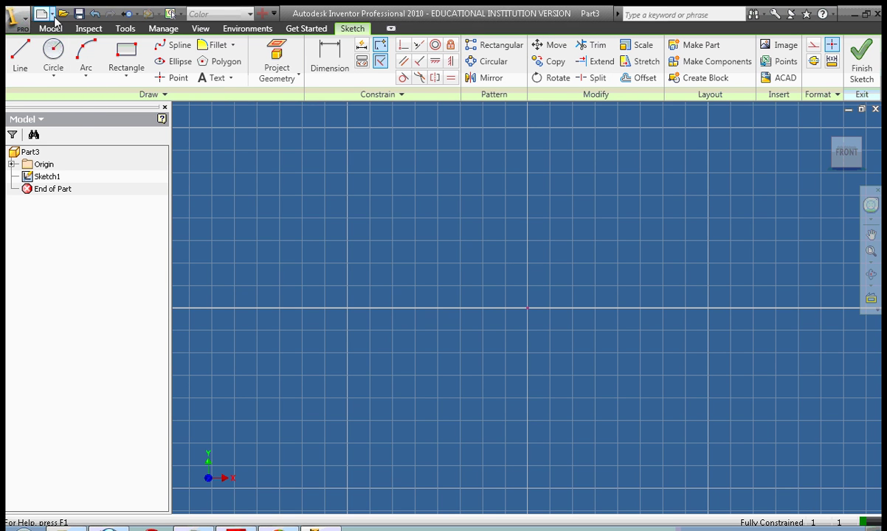
# Step: Create a new assembly document, then return to the Part3 document
pyautogui.click(51, 13)
pyautogui.click(46, 37)
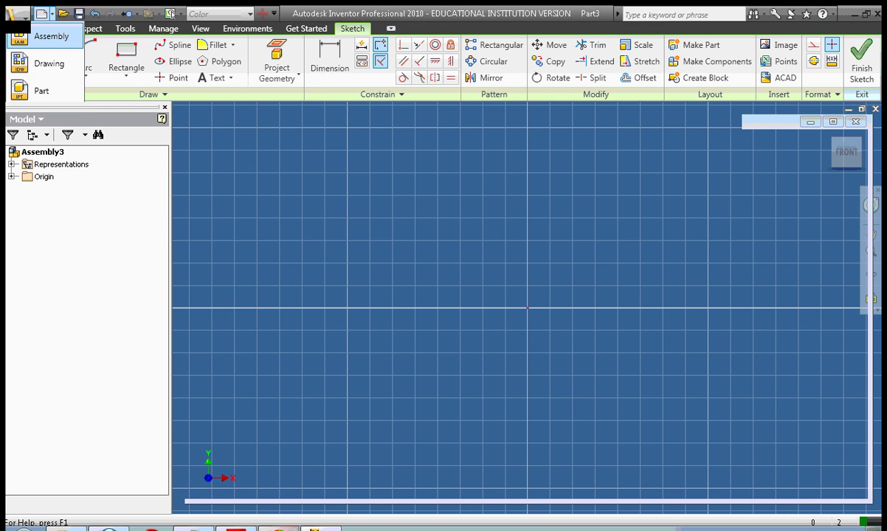
pyautogui.click(227, 509)
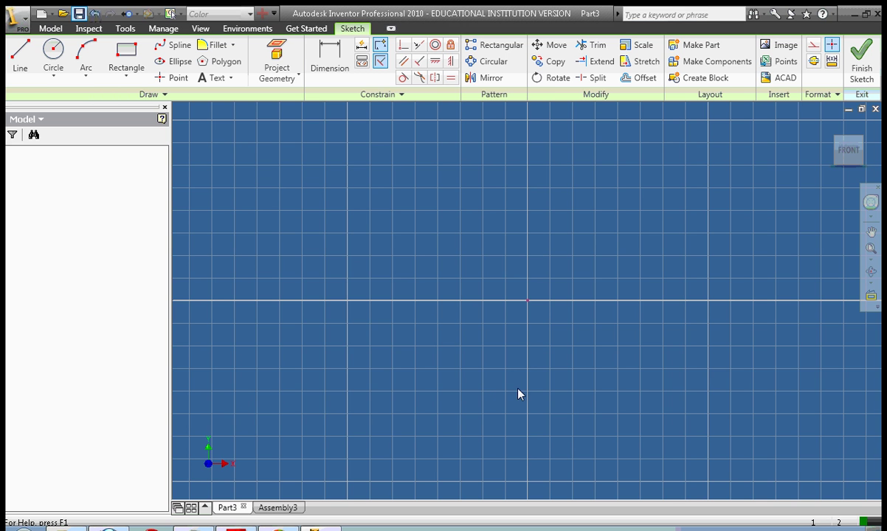
# Step: Save Part3 as the author's name plus _CylinderMateAssembly_Cylinder.ipt
pyautogui.hotkey('ctrl', 's')
pyautogui.click(504, 313)
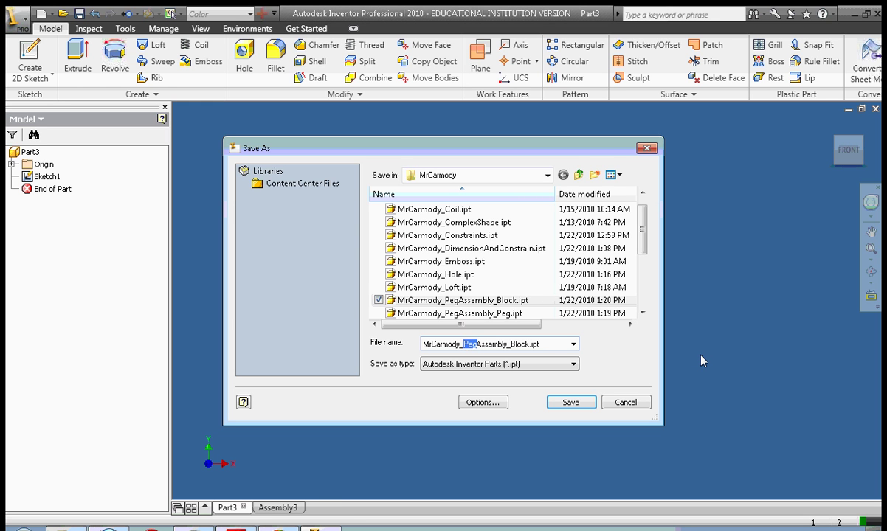
pyautogui.write('Cylinder')
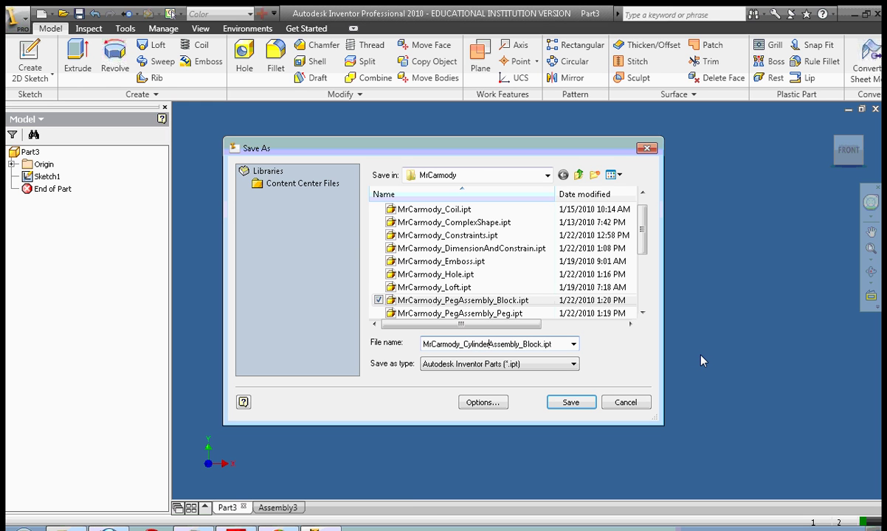
pyautogui.write('MateAssembly_')
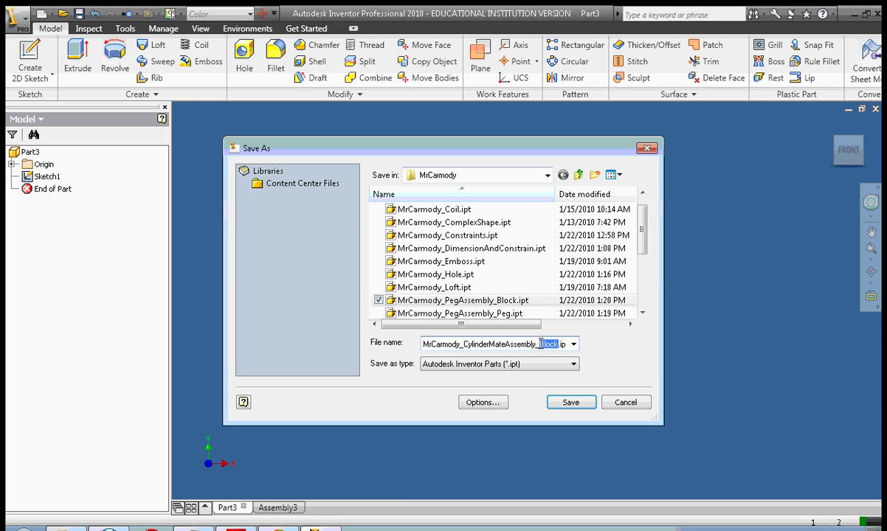
pyautogui.write('Cylinder')
pyautogui.click(568, 403)
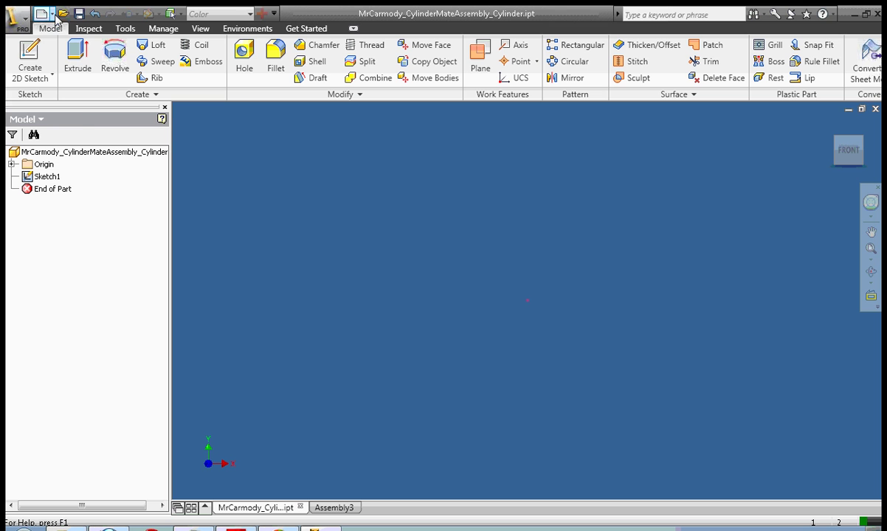
# Step: Create a new part and save it as the author's name plus _CylinderMateAssembly_Hole.ipt
pyautogui.click(54, 14)
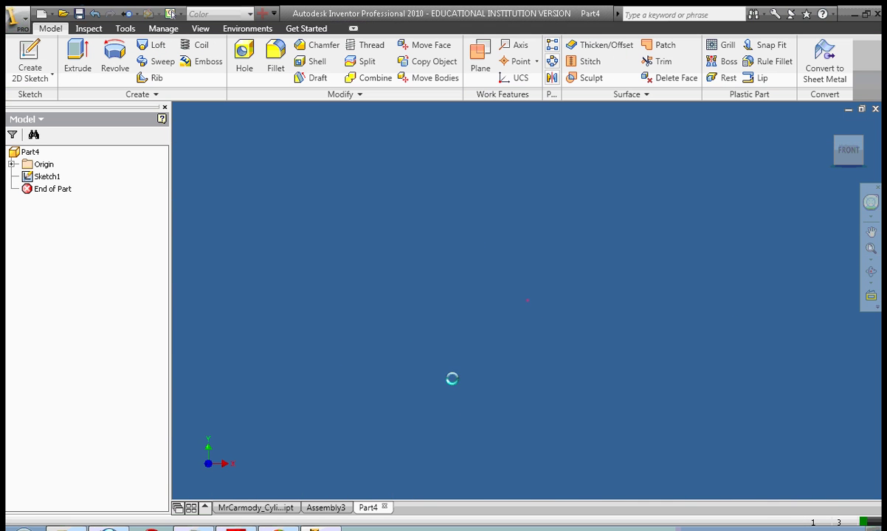
pyautogui.click(518, 261)
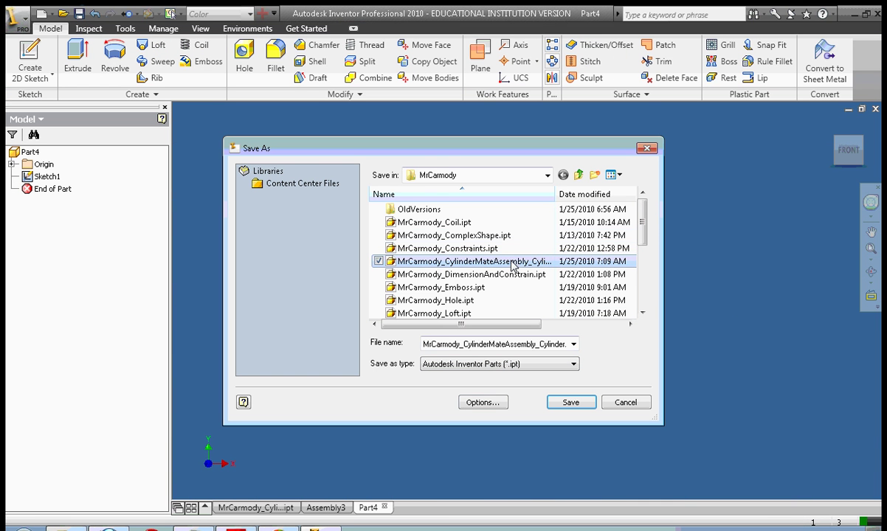
pyautogui.doubleClick(547, 344)
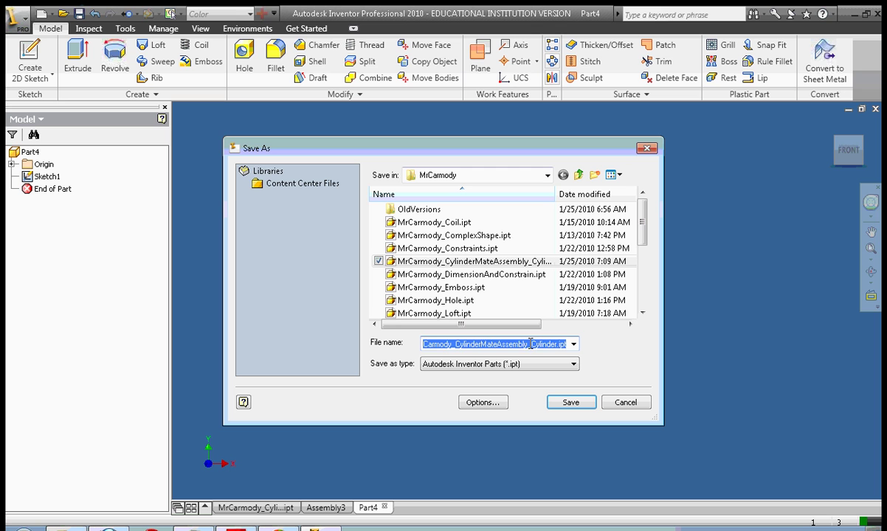
pyautogui.click(530, 344)
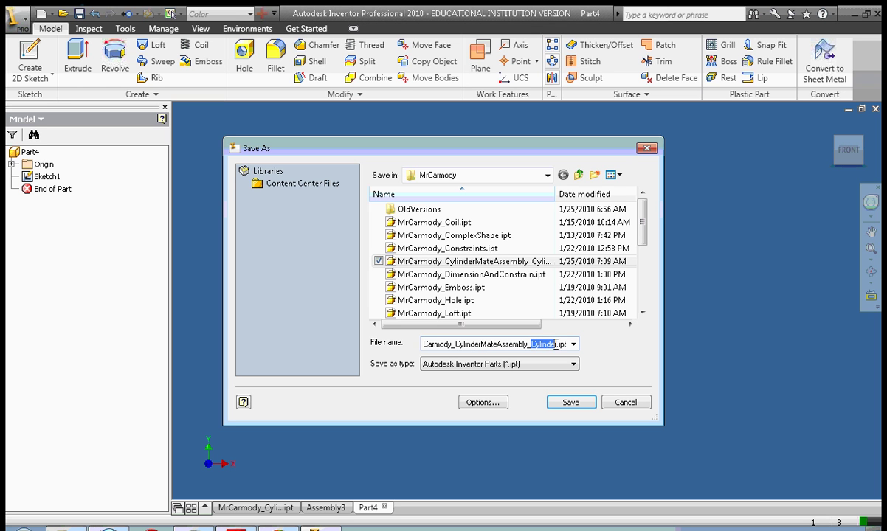
pyautogui.write('Ho')
pyautogui.click(571, 405)
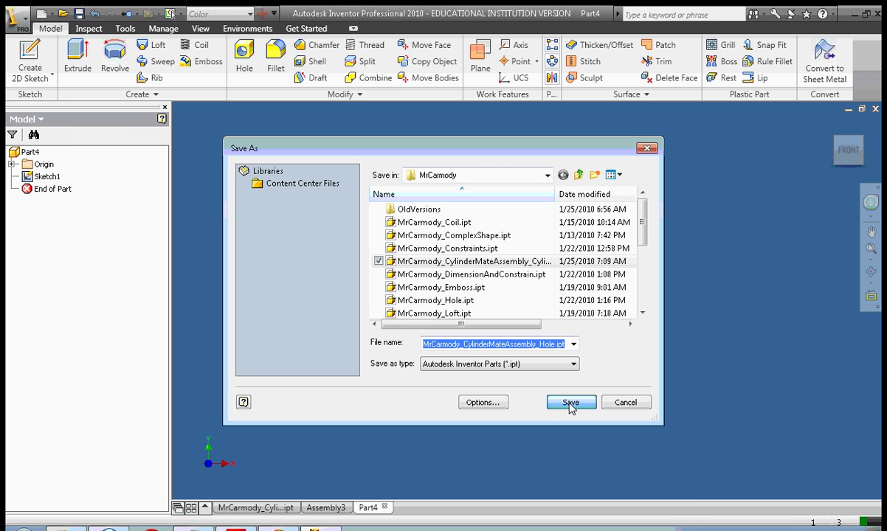
# Step: Save Assembly3 as the author's name plus _CylinderMateAssembly_Assembly.iam
pyautogui.click(341, 507)
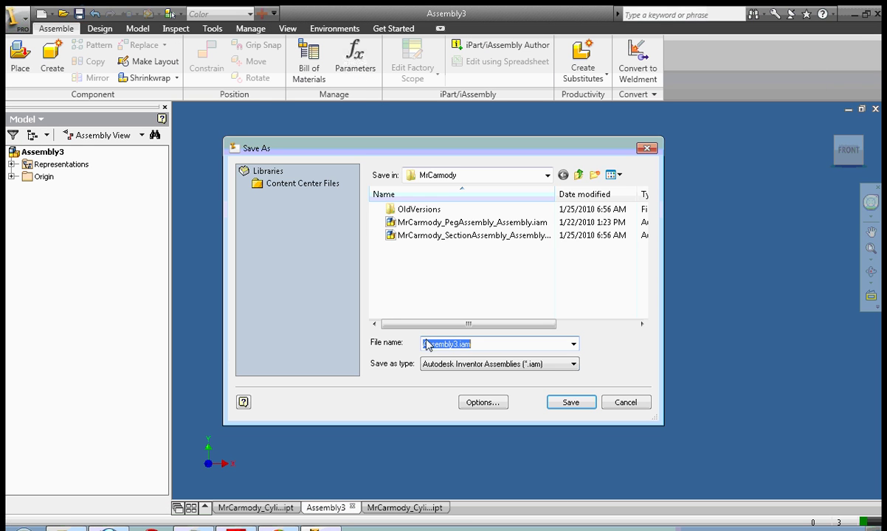
pyautogui.click(440, 235)
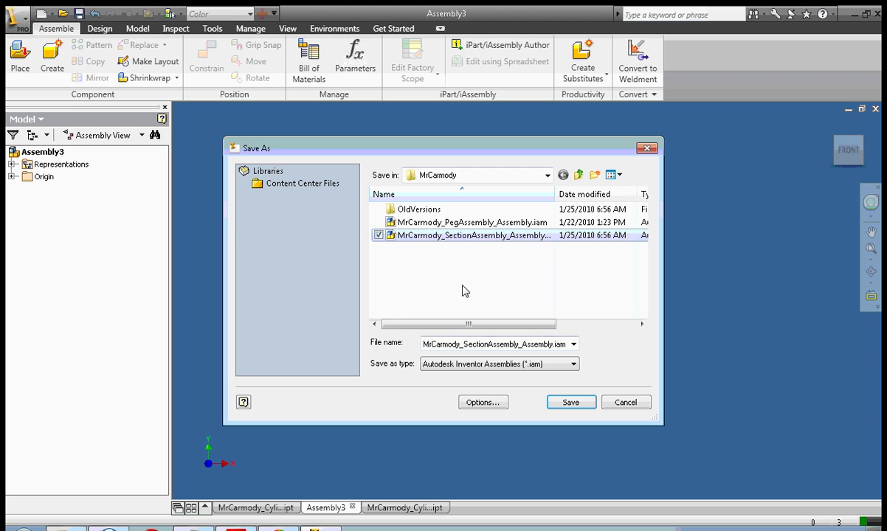
pyautogui.click(476, 344)
pyautogui.click(488, 344)
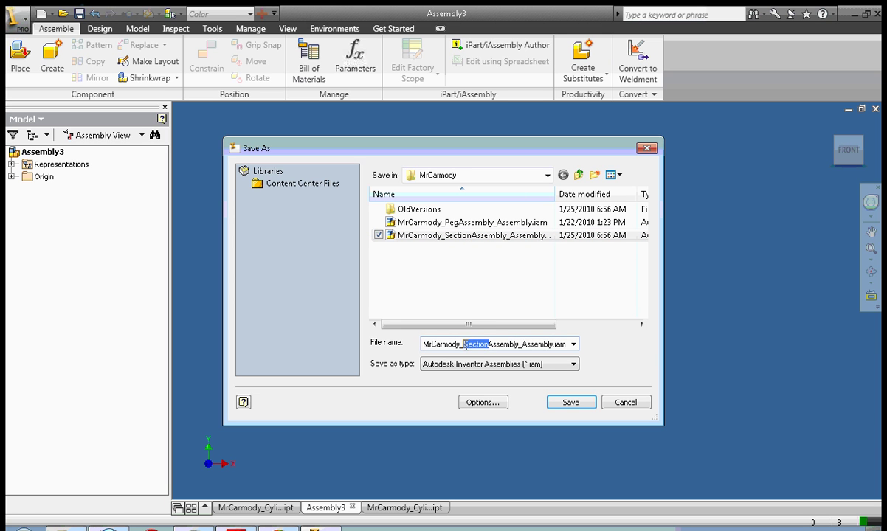
pyautogui.write('Cylinder')
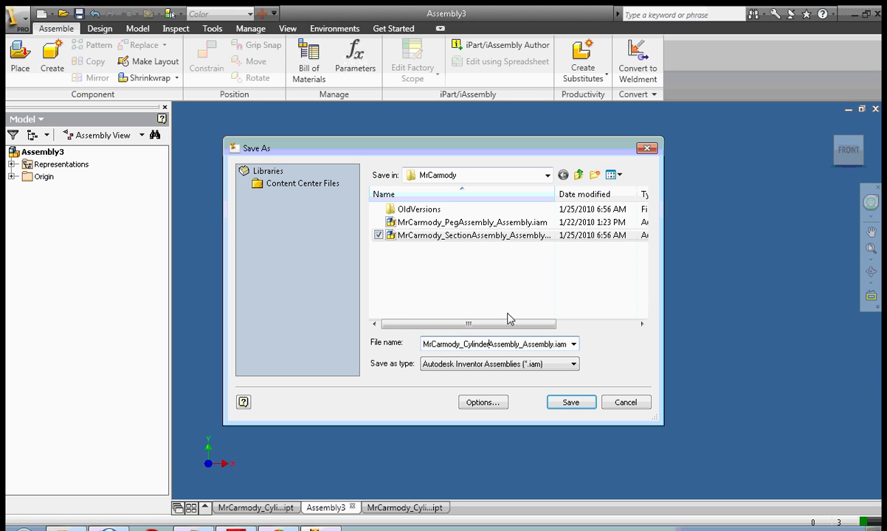
pyautogui.write('Mate')
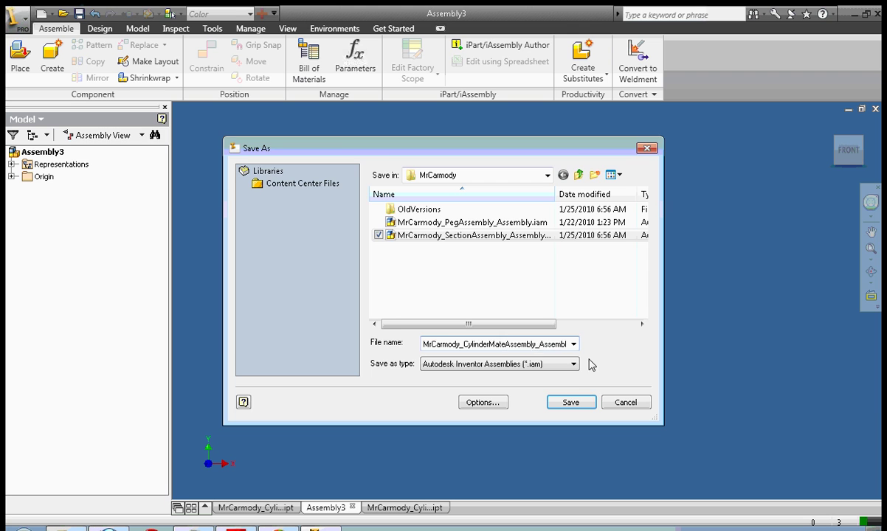
pyautogui.click(571, 403)
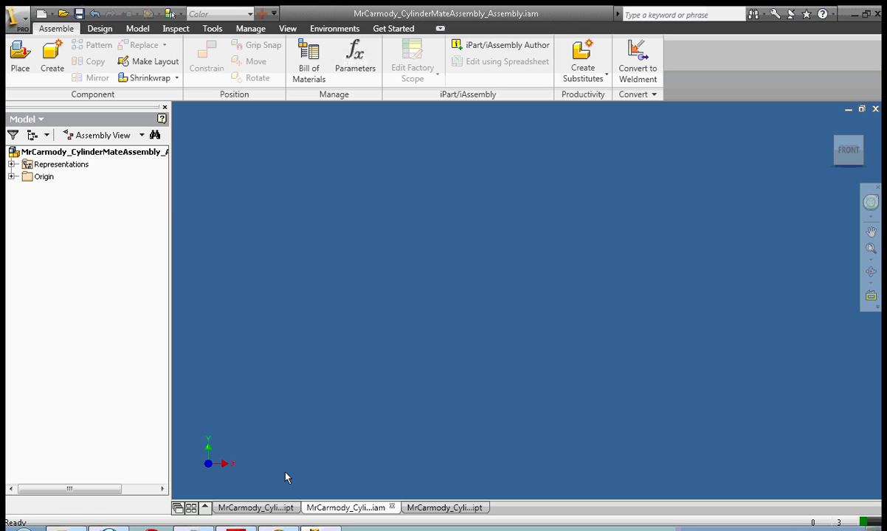
# Step: Reopen Sketch1 in the cylinder part and draw a circle at the origin
pyautogui.click(267, 508)
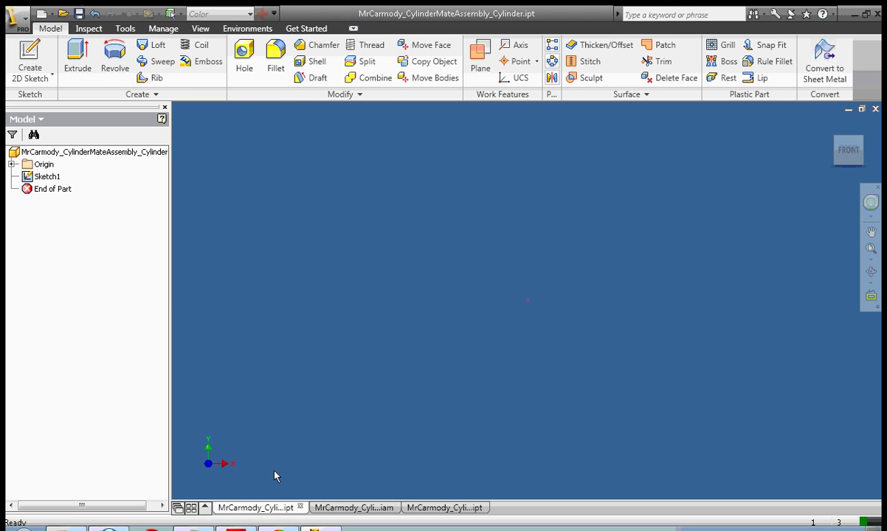
pyautogui.click(39, 177)
pyautogui.rightClick(36, 178)
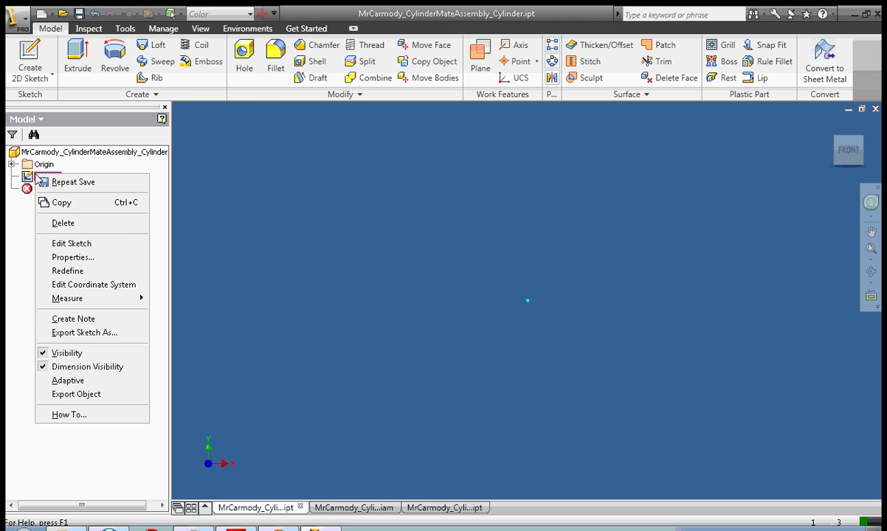
pyautogui.click(85, 244)
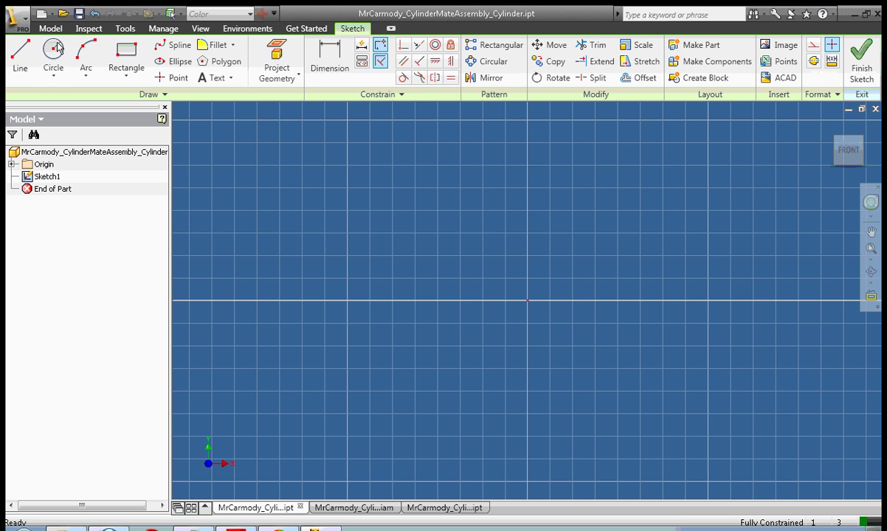
pyautogui.press('c')
pyautogui.click(518, 317)
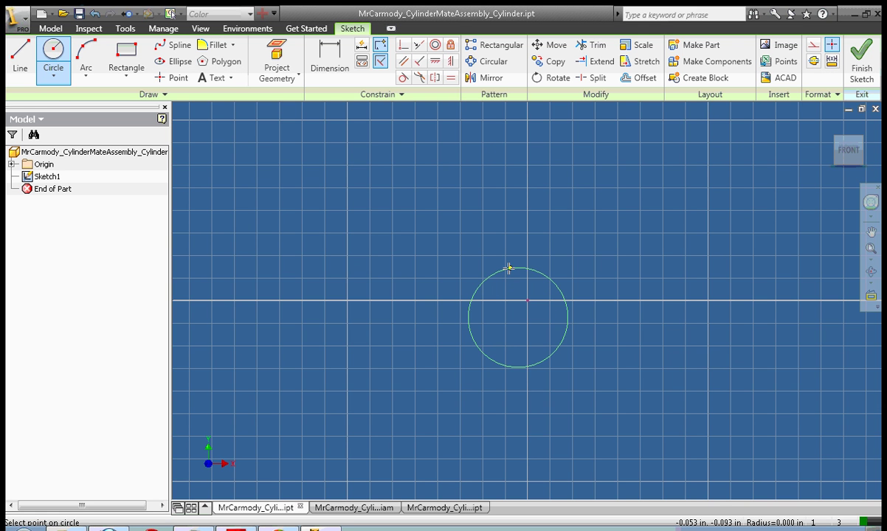
pyautogui.click(509, 267)
# Step: Dimension the circle's diameter to 1.000 in
pyautogui.click(332, 58)
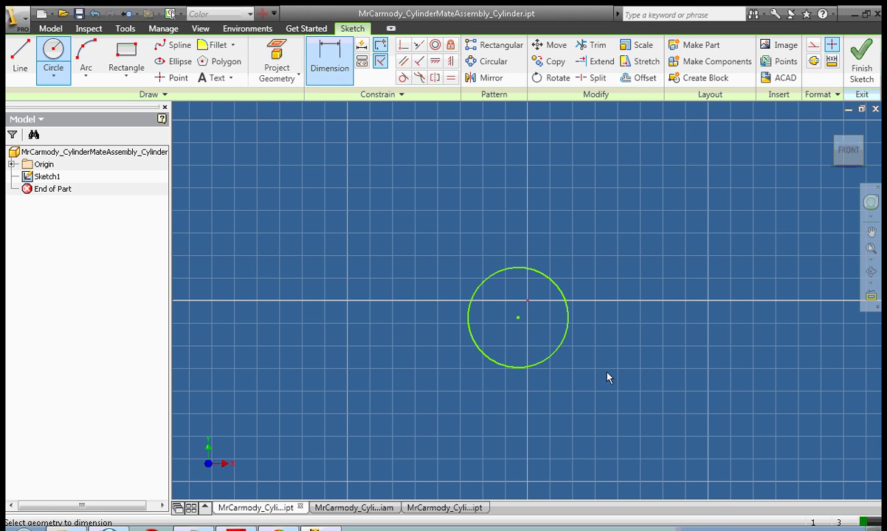
pyautogui.click(569, 319)
pyautogui.click(647, 260)
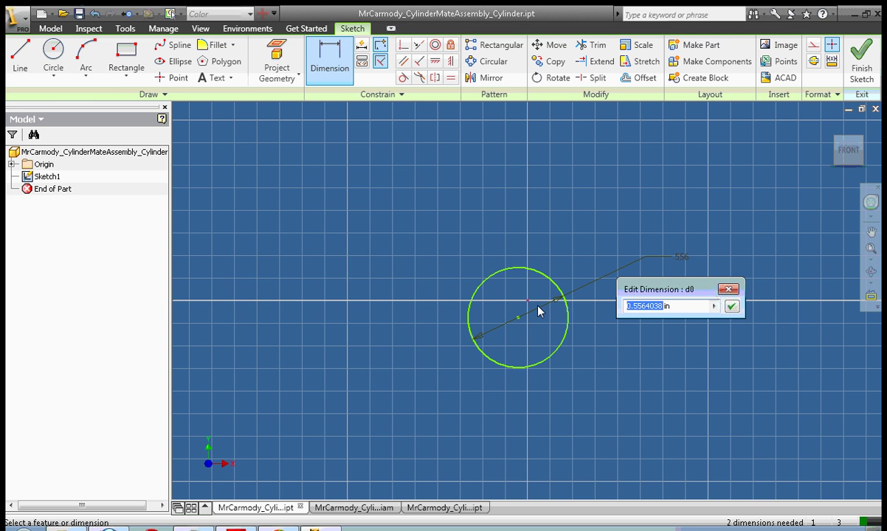
pyautogui.write('1')
pyautogui.click(731, 306)
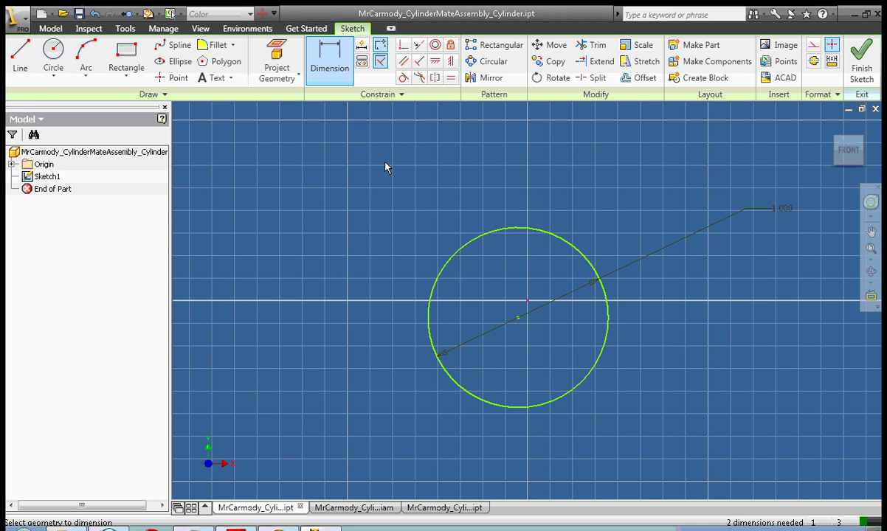
pyautogui.rightClick(491, 235)
pyautogui.click(509, 241)
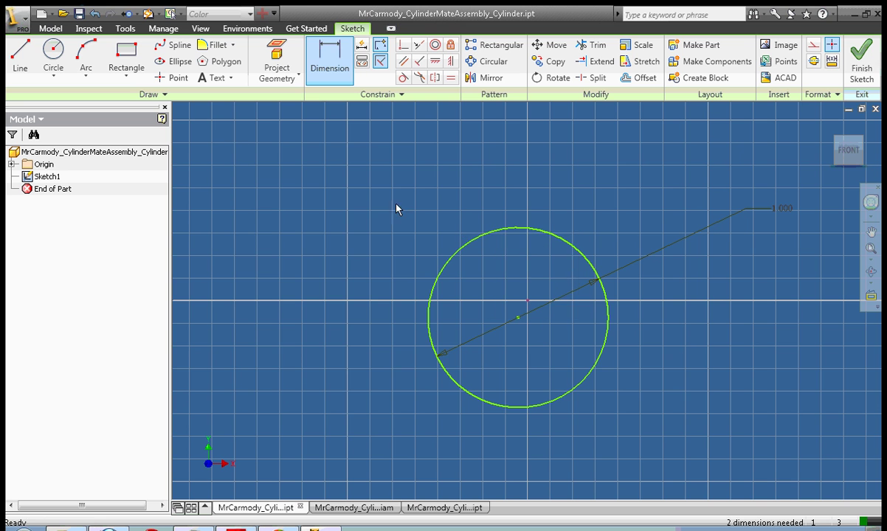
# Step: Copy the 1-inch circle to the clipboard for reuse in the Hole part
pyautogui.moveTo(225, 140); pyautogui.dragTo(721, 445)
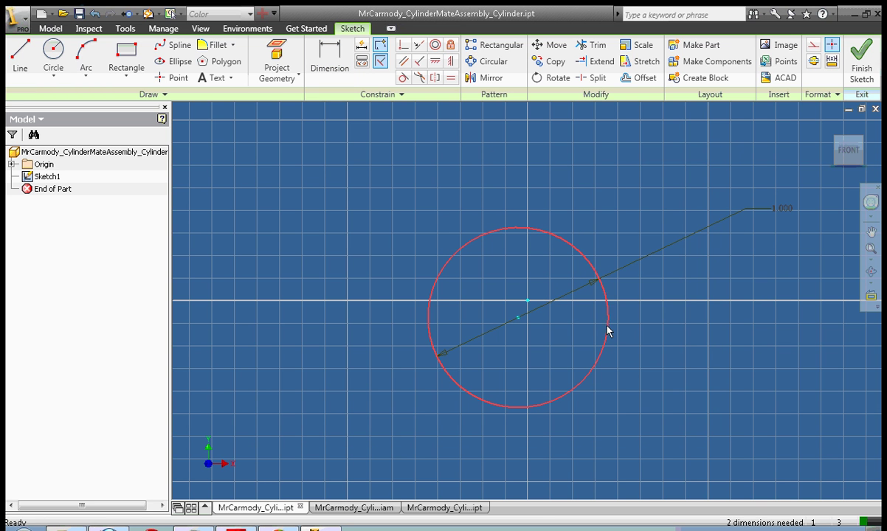
pyautogui.rightClick(608, 332)
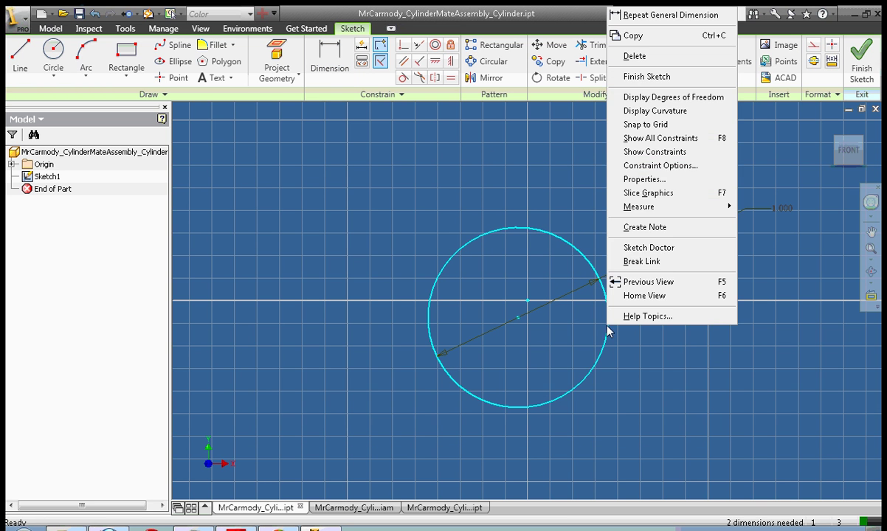
pyautogui.click(631, 35)
pyautogui.click(248, 135)
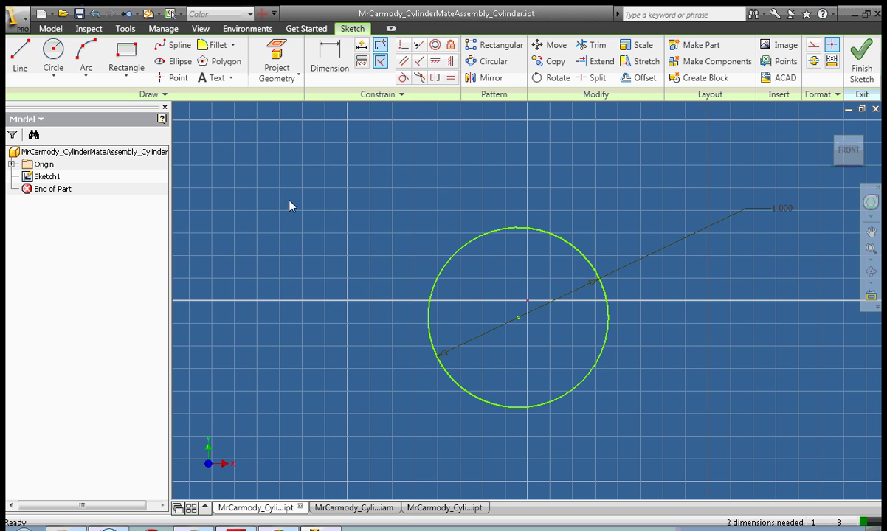
pyautogui.rightClick(276, 153)
# Step: Finish the sketch, extrude the circle 1 in into a solid cylinder, then show the Hole part
pyautogui.click(321, 203)
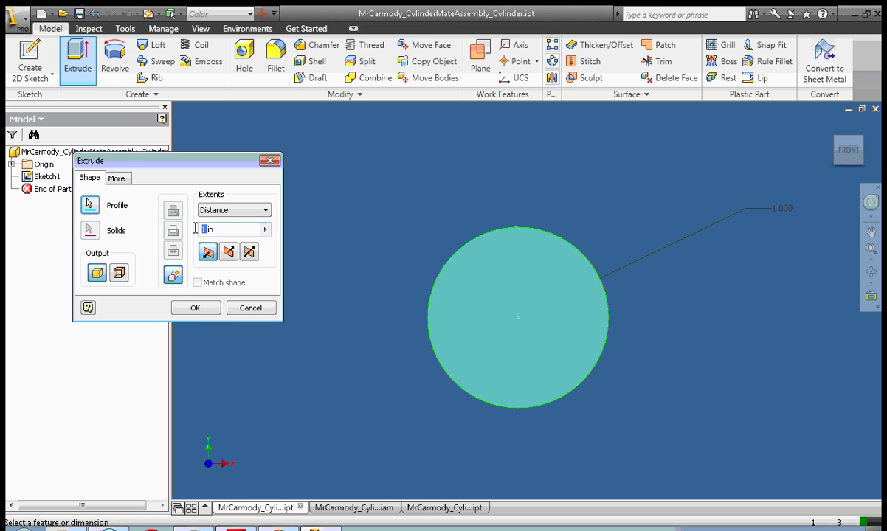
pyautogui.click(195, 308)
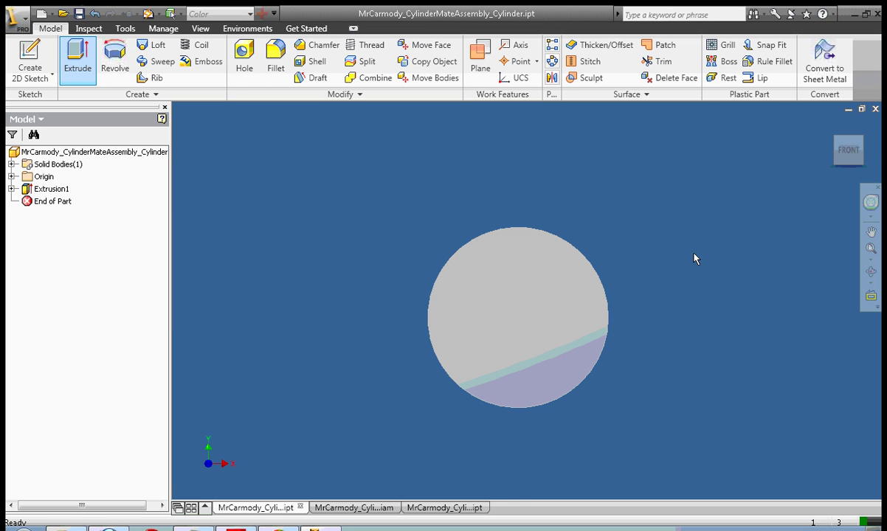
pyautogui.click(852, 156)
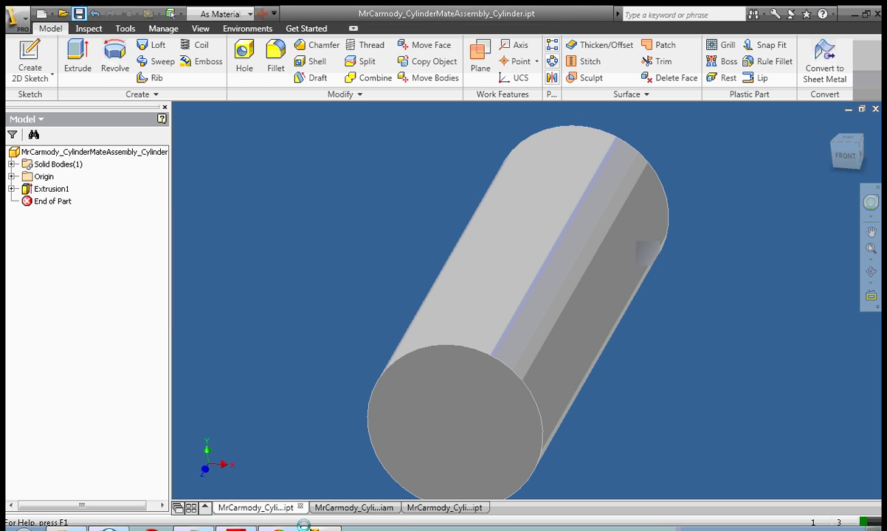
pyautogui.click(454, 510)
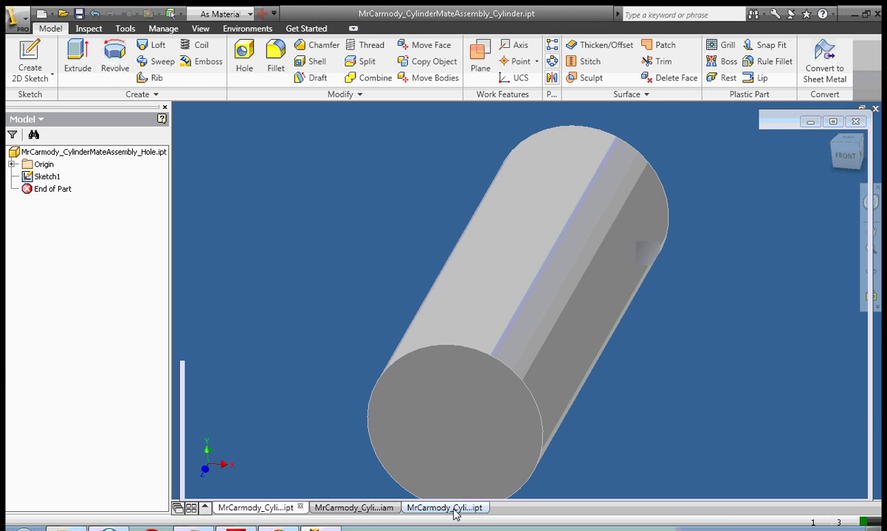
# Step: Dismiss Sketch Doctor, reopen Sketch1 in the Hole part, and draw a rectangle
pyautogui.click(87, 69)
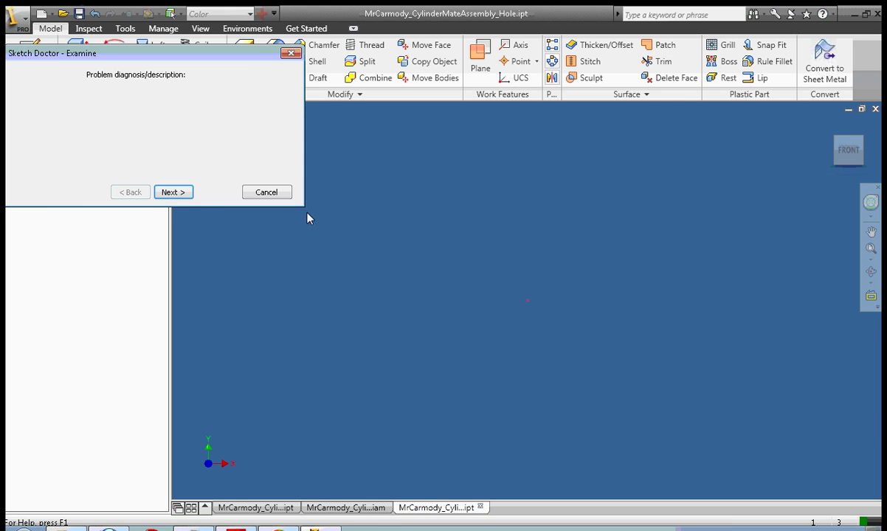
pyautogui.click(266, 192)
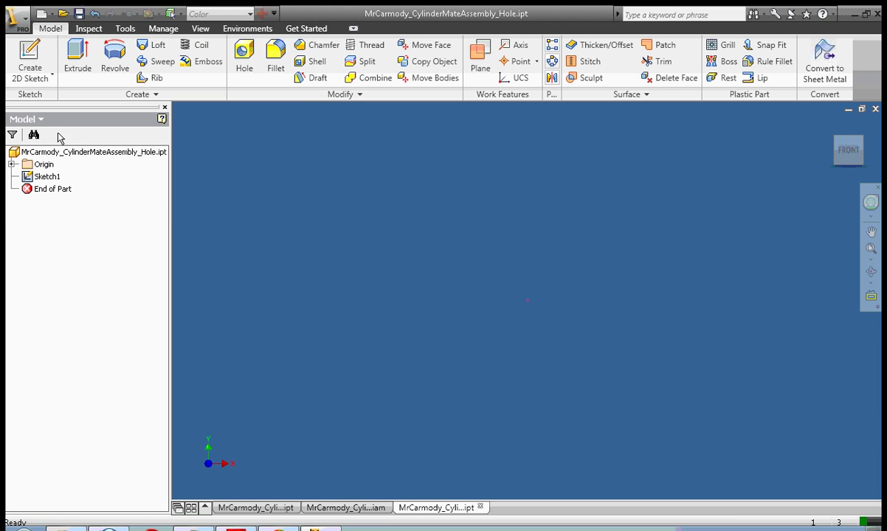
pyautogui.rightClick(45, 177)
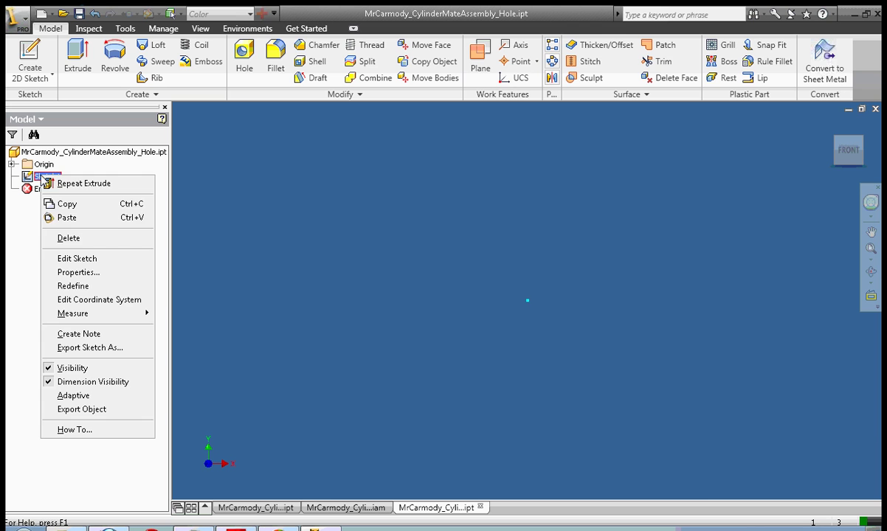
pyautogui.click(86, 258)
pyautogui.click(126, 53)
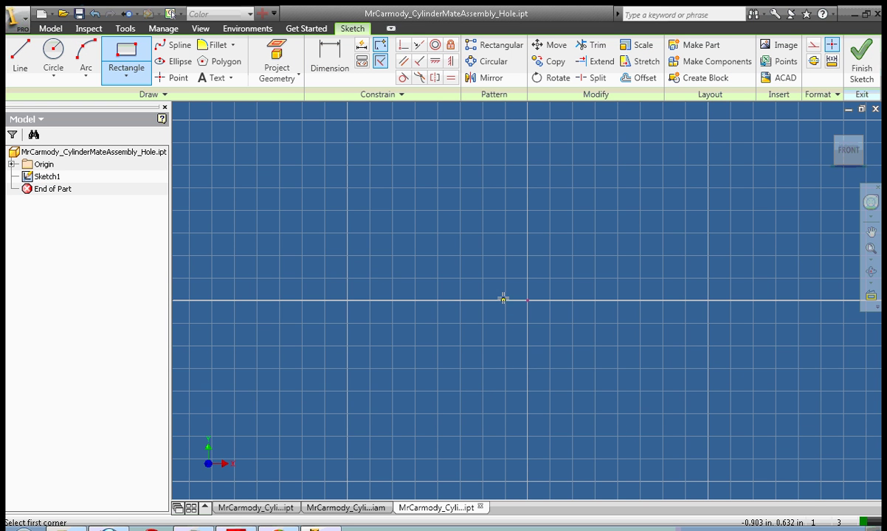
pyautogui.click(352, 137)
pyautogui.click(706, 417)
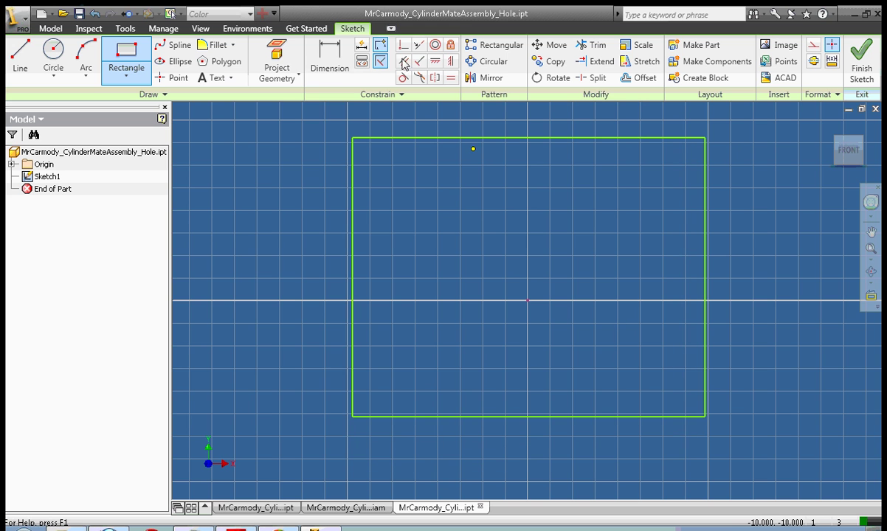
# Step: Dimension the rectangle's width and height to 2 in each
pyautogui.click(330, 58)
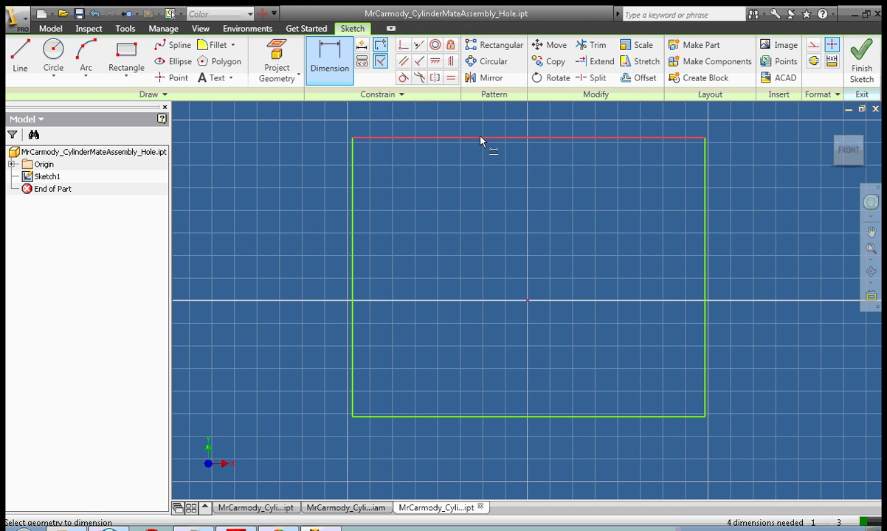
pyautogui.click(499, 138)
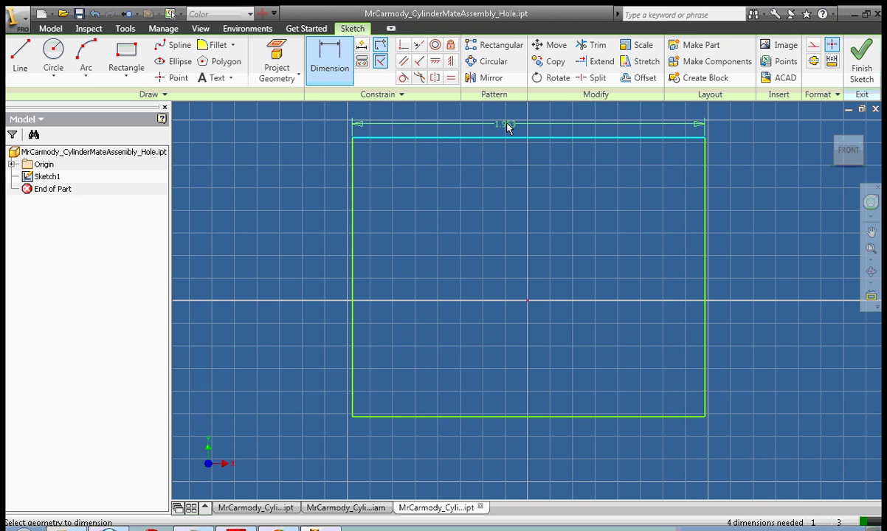
pyautogui.click(506, 123)
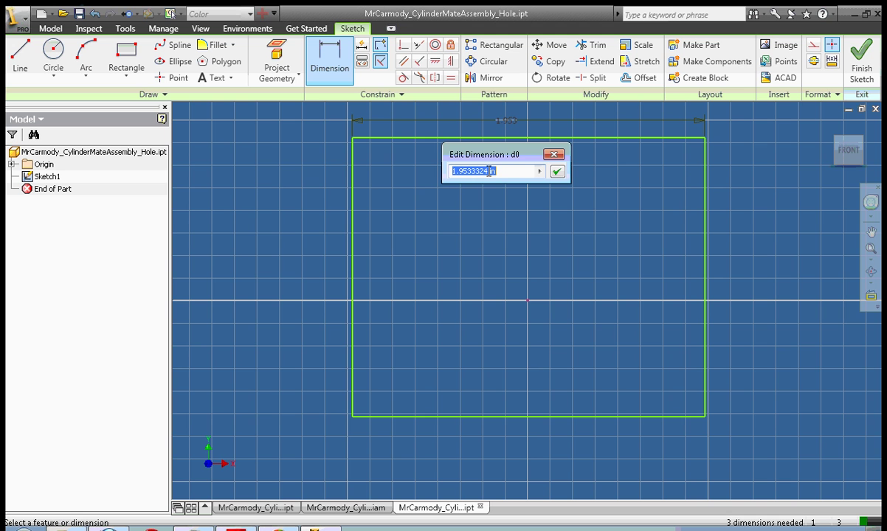
pyautogui.write('2')
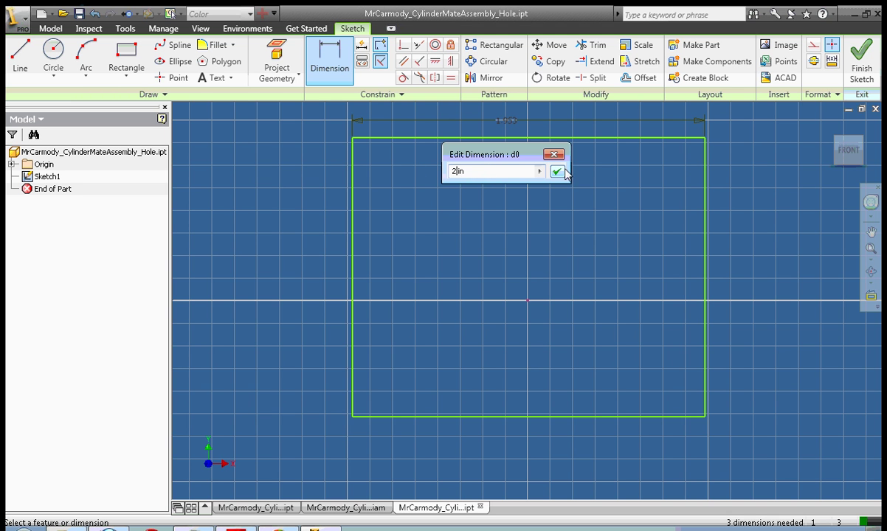
pyautogui.click(557, 171)
pyautogui.click(353, 237)
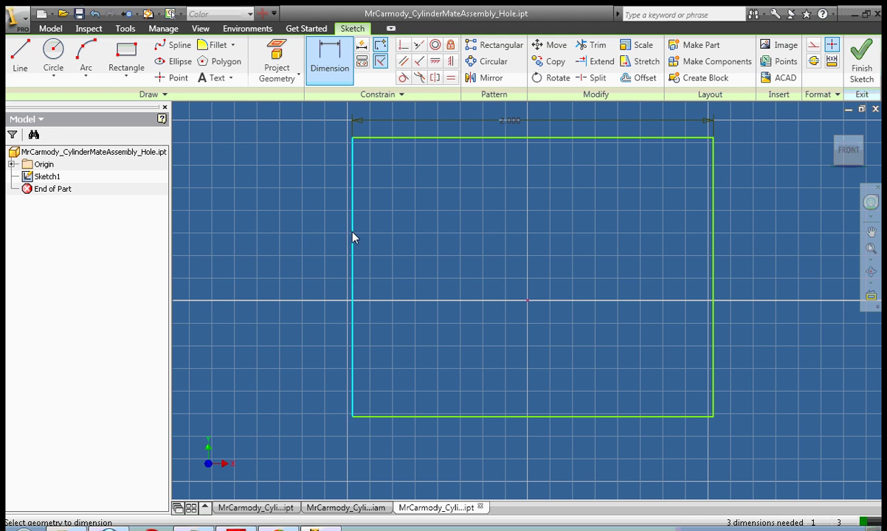
pyautogui.click(291, 248)
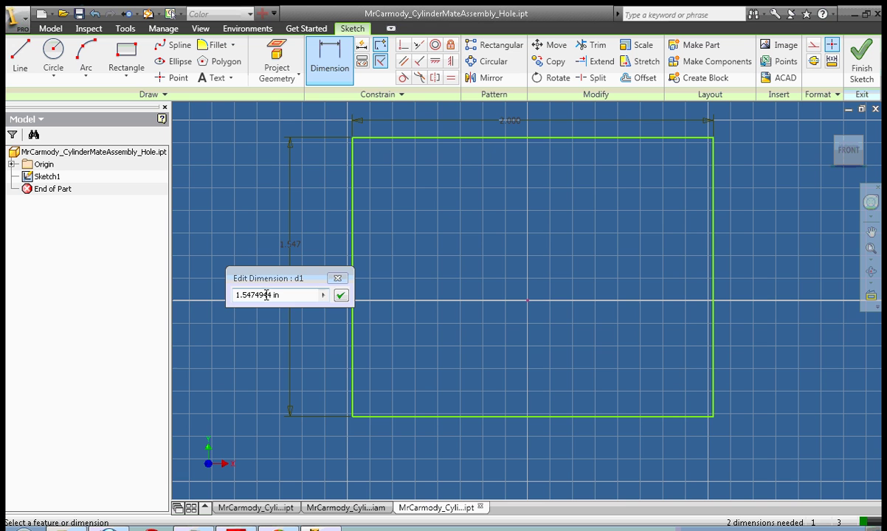
pyautogui.moveTo(267, 295); pyautogui.dragTo(198, 293)
pyautogui.write('2')
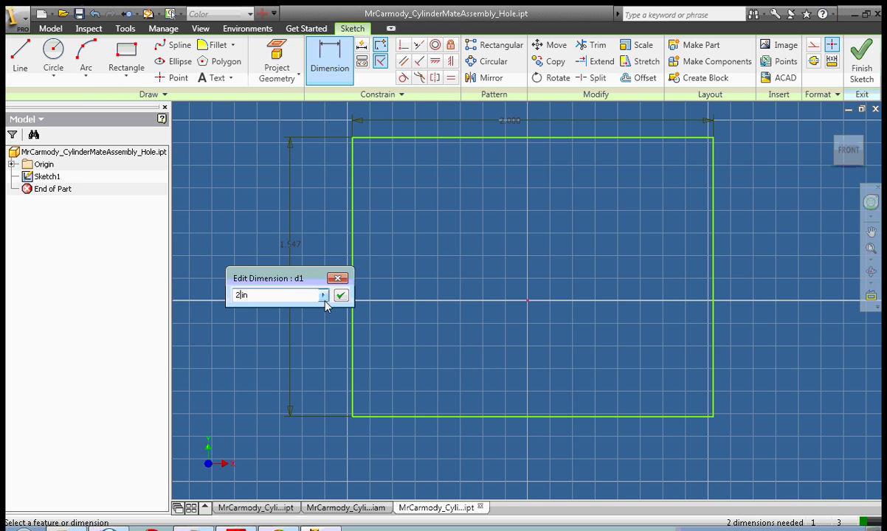
pyautogui.click(340, 296)
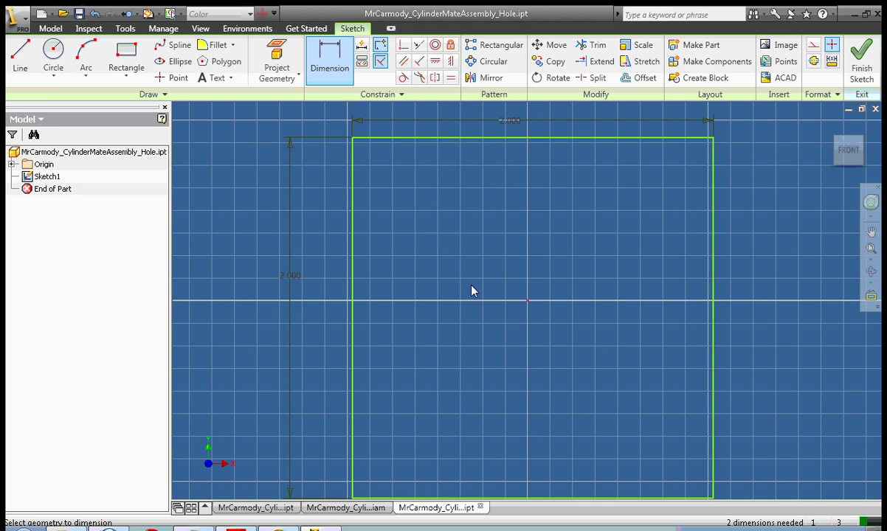
pyautogui.rightClick(514, 303)
pyautogui.click(525, 309)
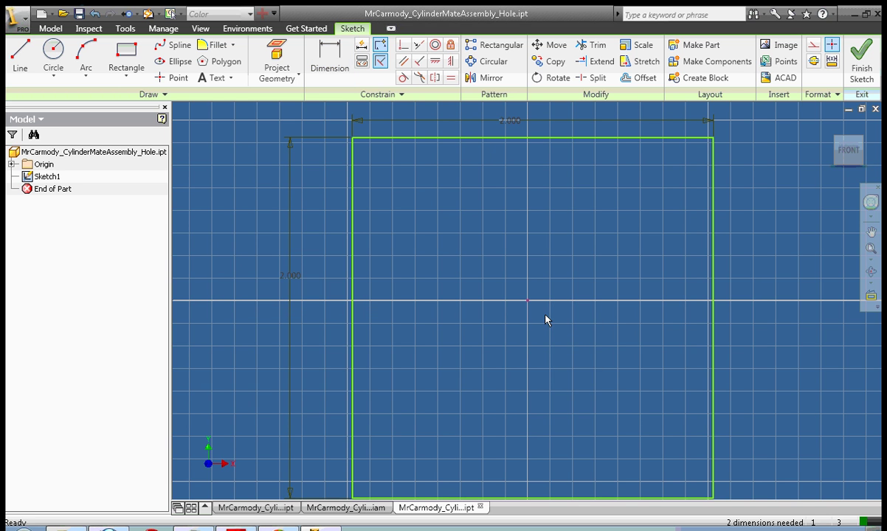
# Step: Paste the 1-inch circle inside the square and dimension its centre 1 in from the top edge
pyautogui.rightClick(545, 319)
pyautogui.click(602, 184)
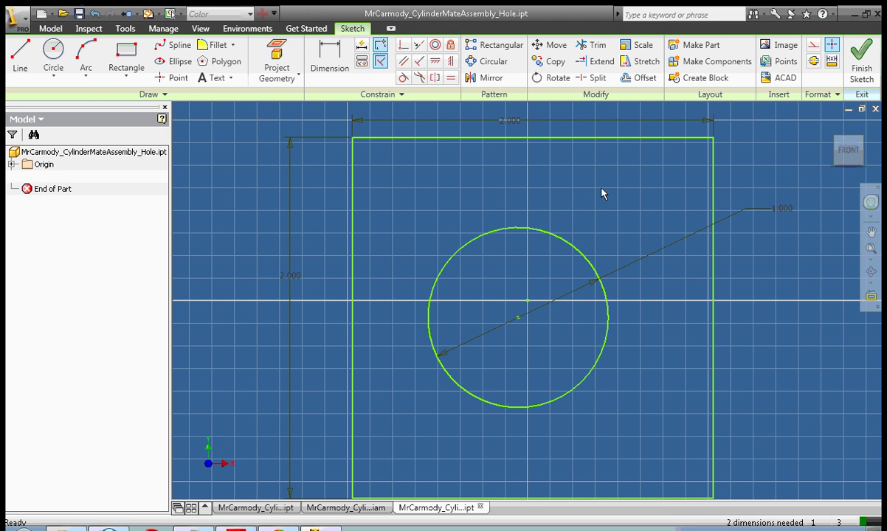
pyautogui.click(539, 323)
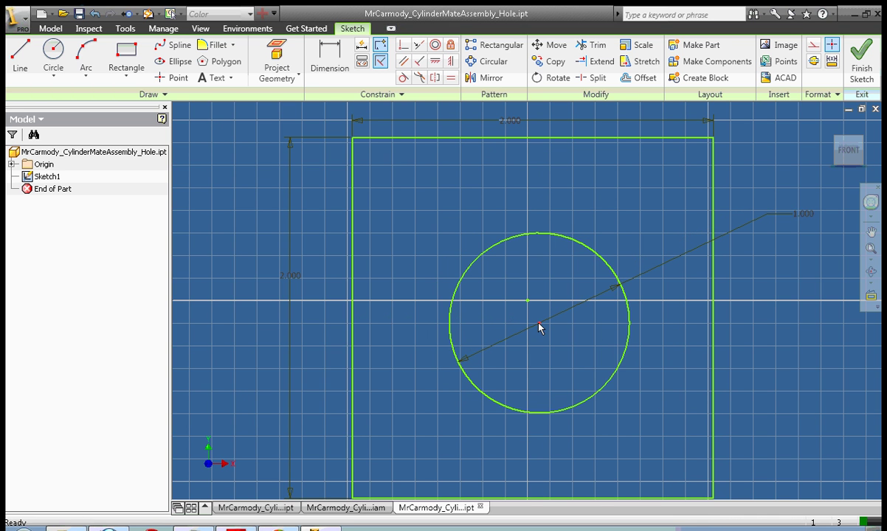
pyautogui.press('d')
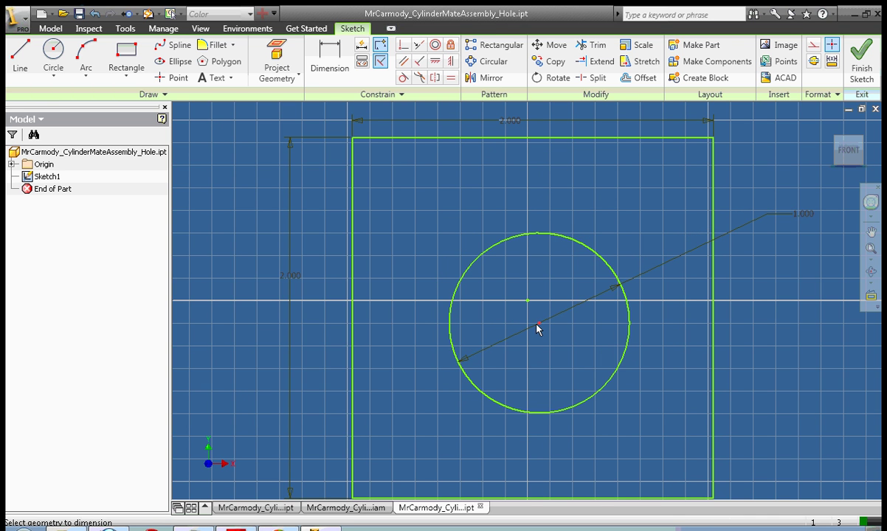
pyautogui.click(526, 138)
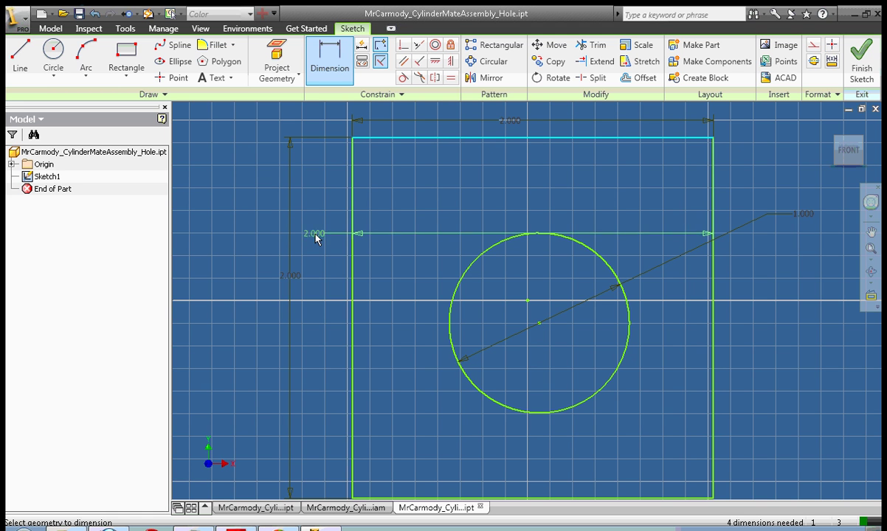
pyautogui.click(540, 325)
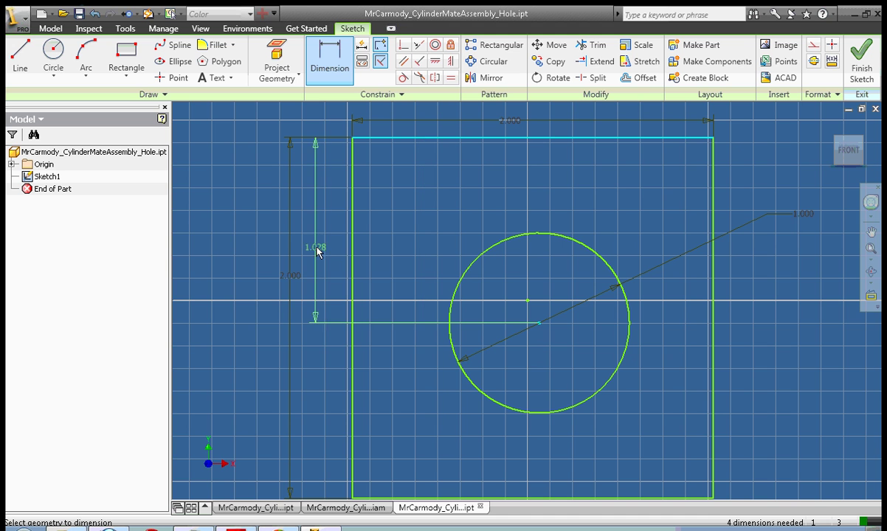
pyautogui.click(318, 252)
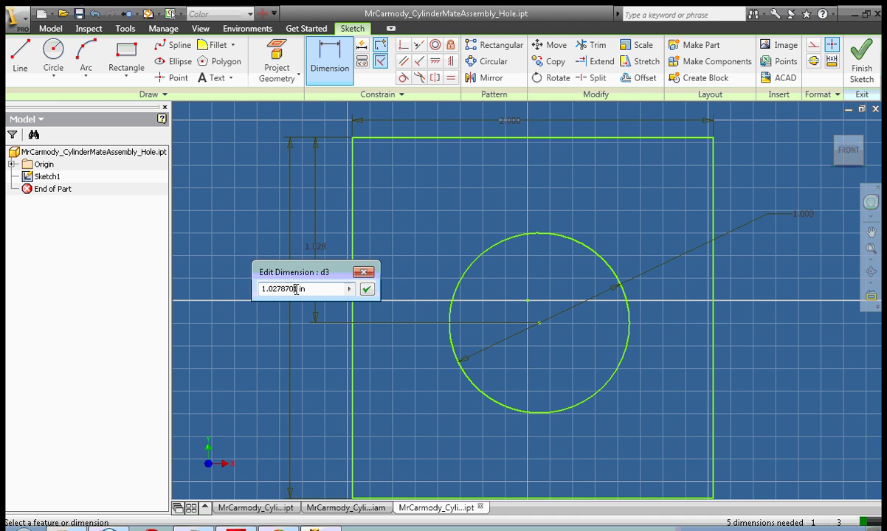
pyautogui.moveTo(296, 289); pyautogui.dragTo(234, 290)
pyautogui.write('1')
pyautogui.click(366, 291)
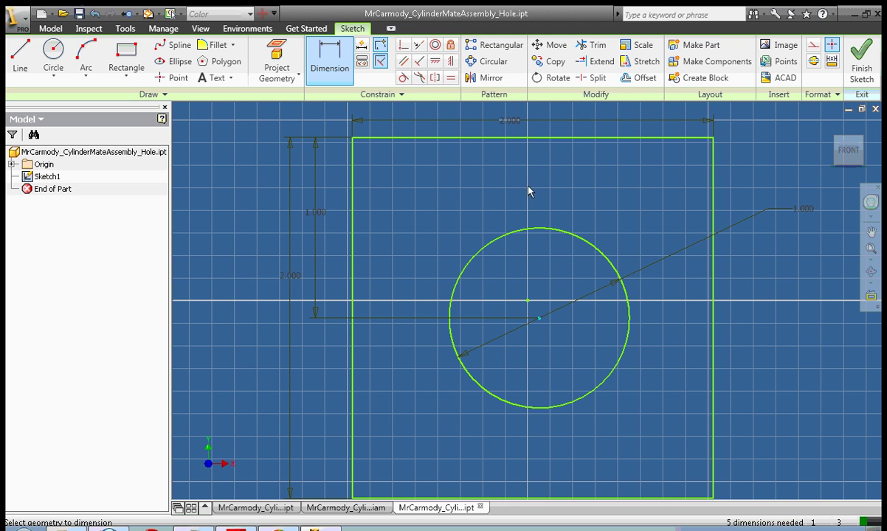
# Step: Dimension the circle's centre 1 in from the left edge and finish the sketch
pyautogui.click(354, 226)
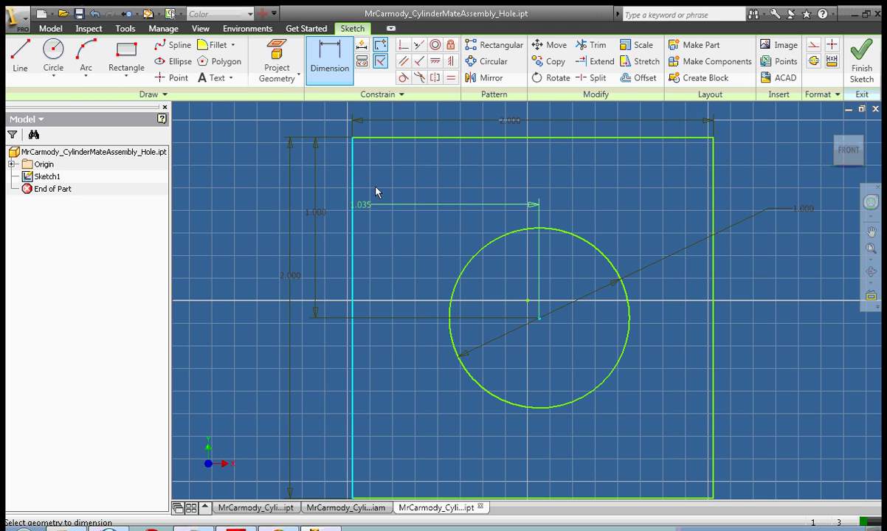
pyautogui.click(422, 130)
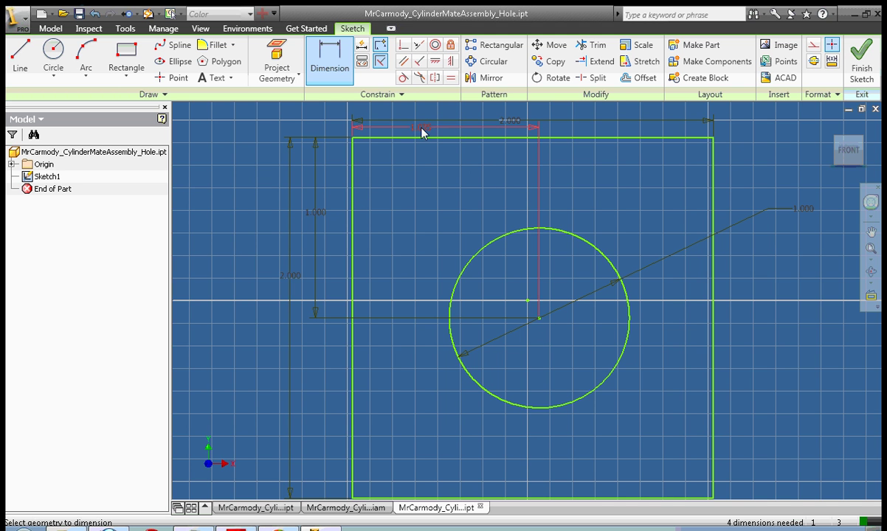
pyautogui.write('1')
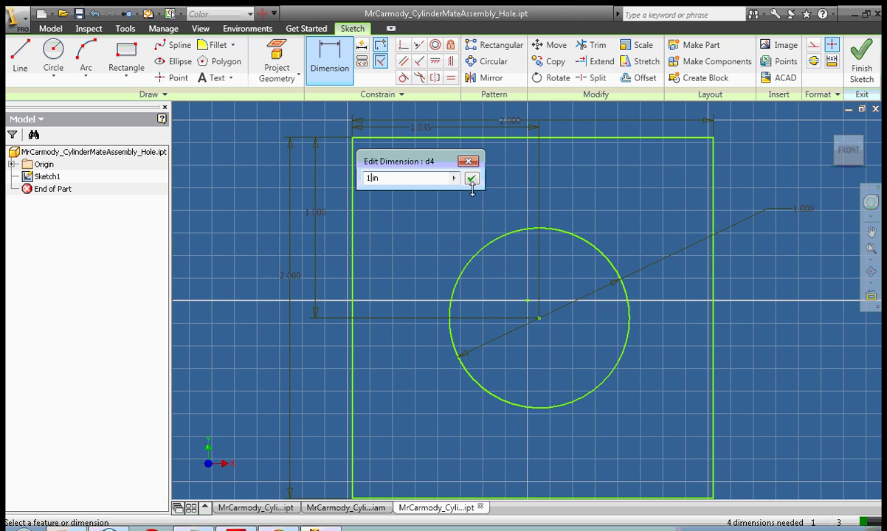
pyautogui.click(470, 178)
pyautogui.rightClick(502, 183)
pyautogui.click(528, 185)
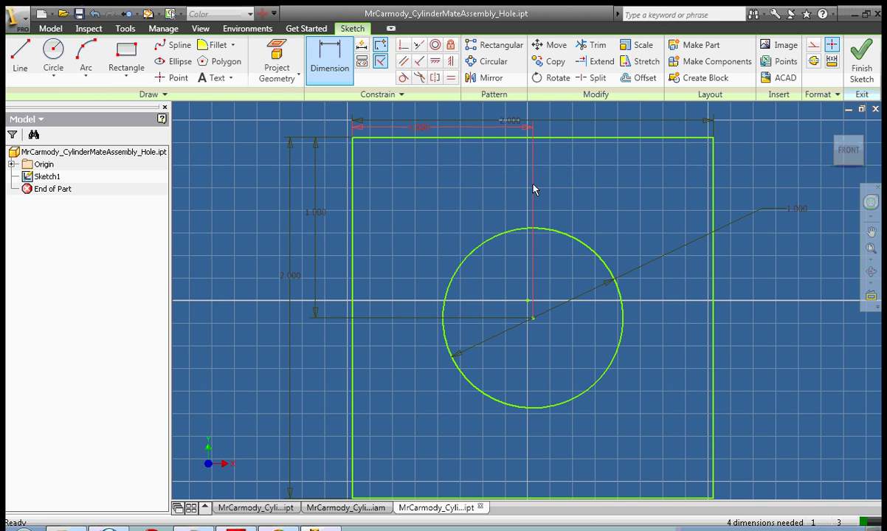
pyautogui.rightClick(459, 192)
pyautogui.click(496, 207)
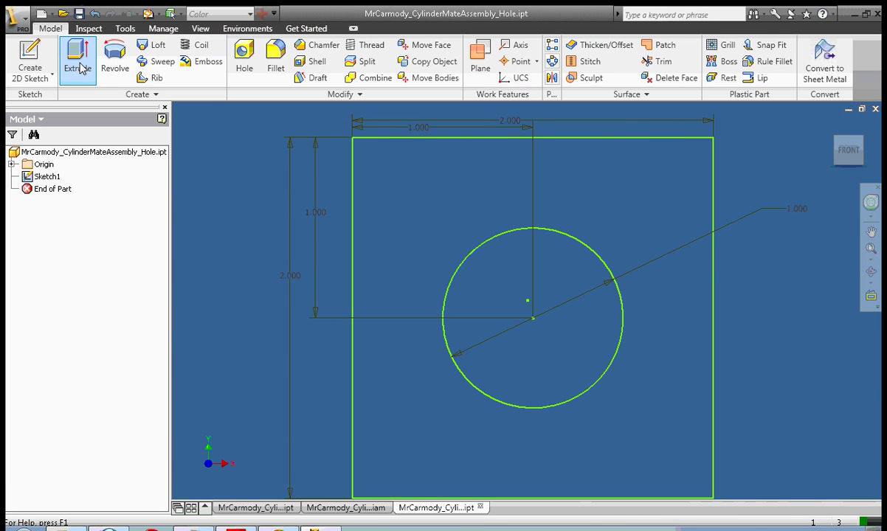
# Step: Extrude the region between square and circle 2 in into a block with a 1-inch hole
pyautogui.click(78, 55)
pyautogui.click(211, 230)
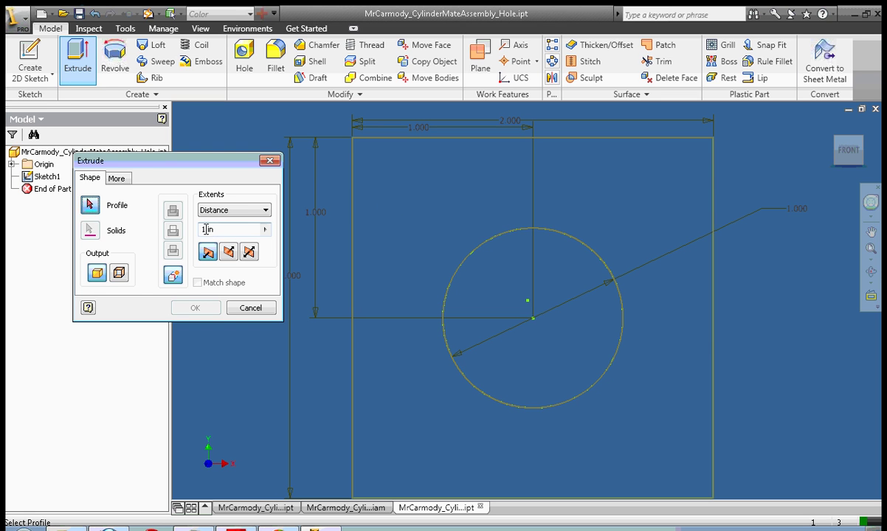
pyautogui.doubleClick(204, 229)
pyautogui.write('2')
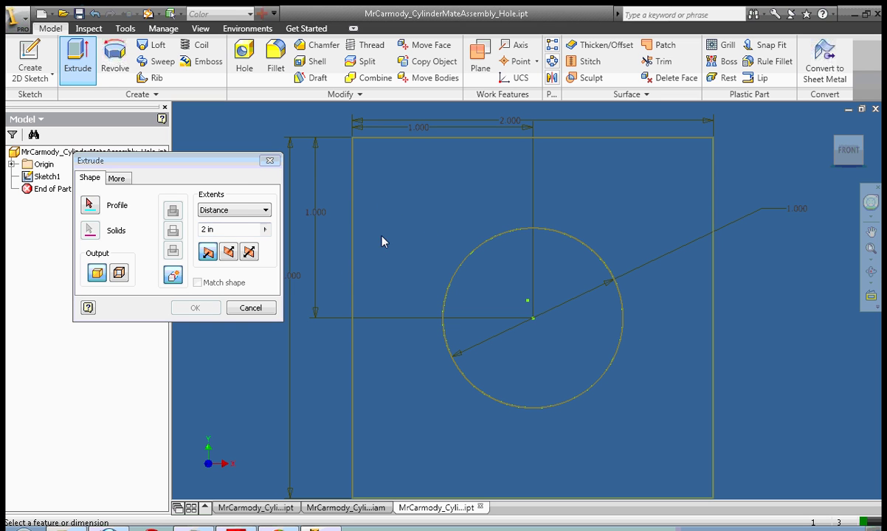
pyautogui.click(89, 205)
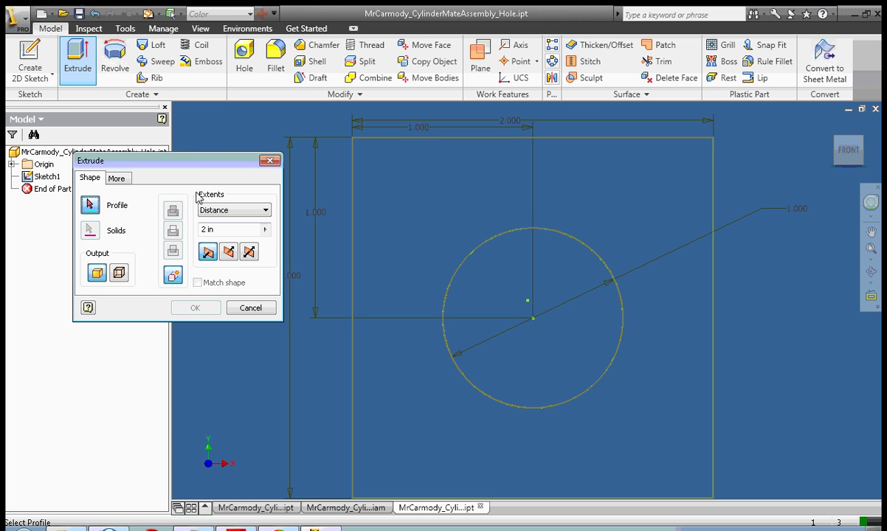
pyautogui.click(415, 184)
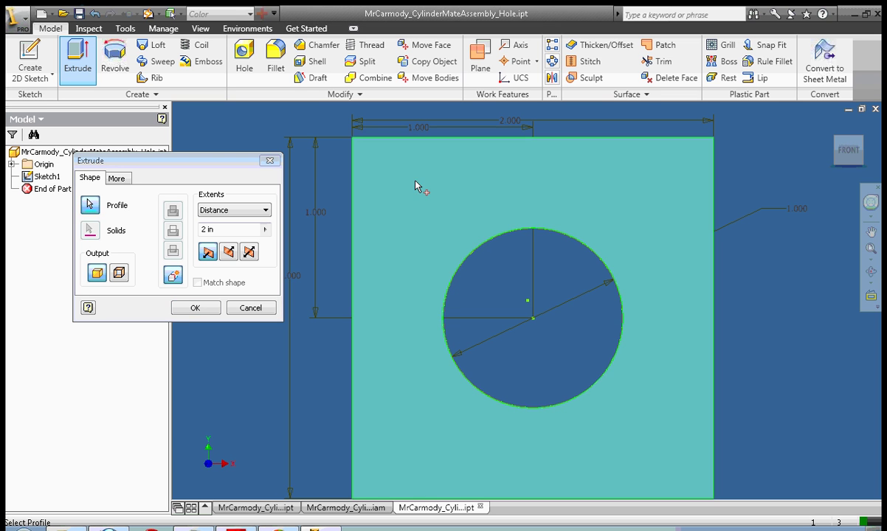
pyautogui.click(192, 309)
pyautogui.moveTo(852, 148); pyautogui.dragTo(828, 158)
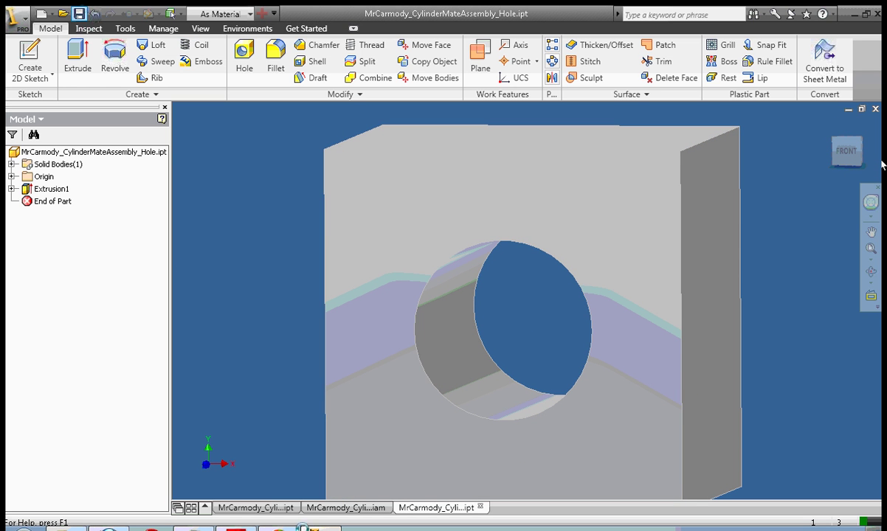
# Step: Place one copy of CylinderMateAssembly_Hole.ipt in the assembly as its first component
pyautogui.click(286, 508)
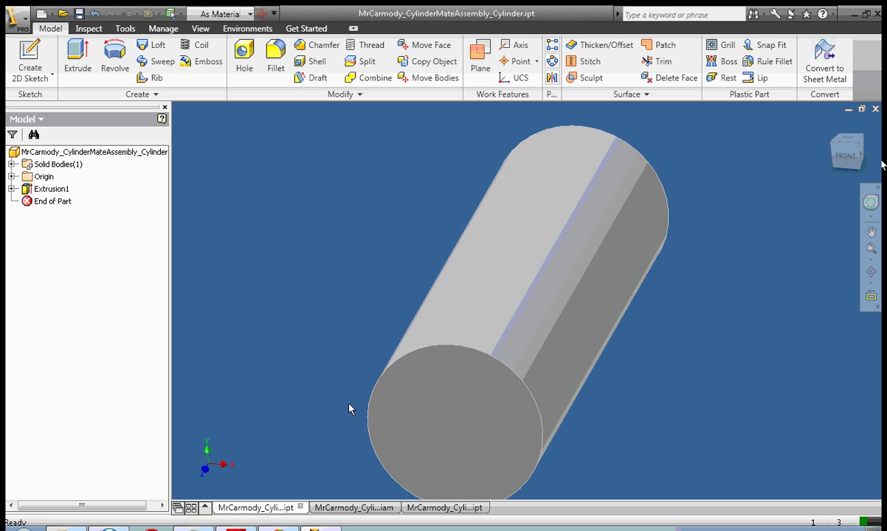
pyautogui.click(372, 508)
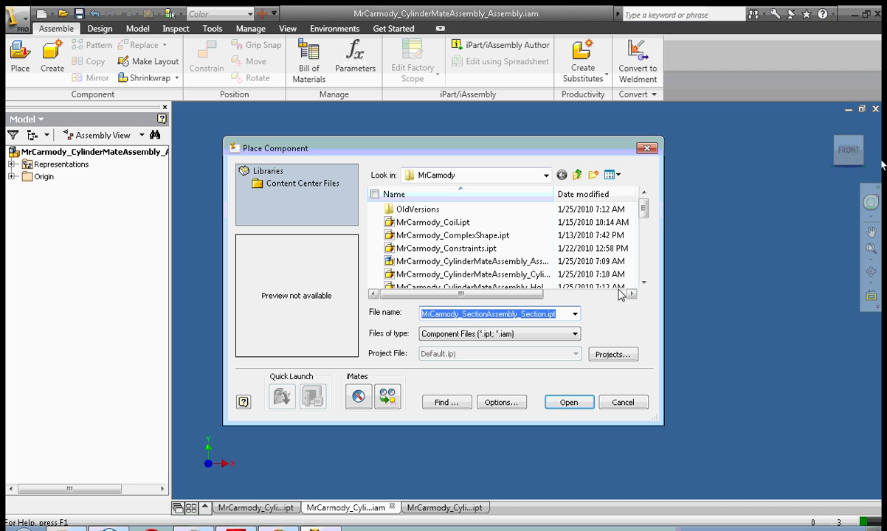
pyautogui.moveTo(655, 209); pyautogui.dragTo(660, 236)
pyautogui.scroll(2, 661, 235)
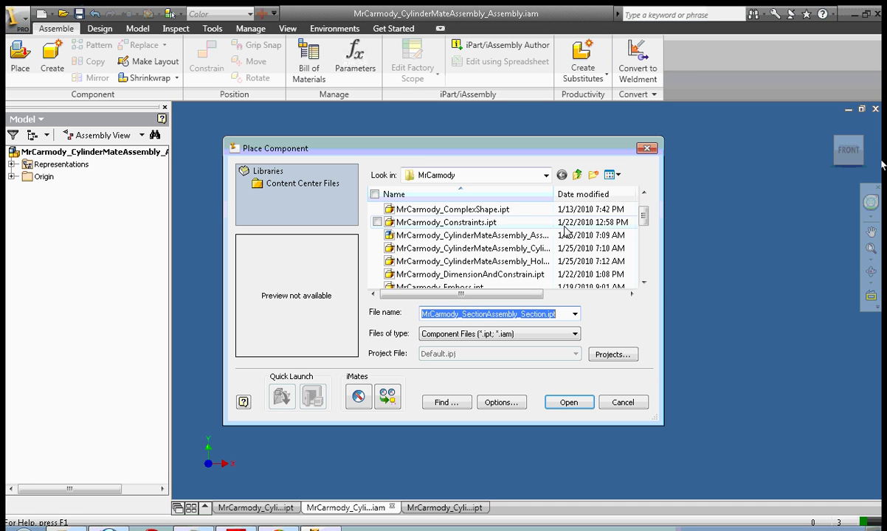
pyautogui.moveTo(554, 194); pyautogui.dragTo(594, 194)
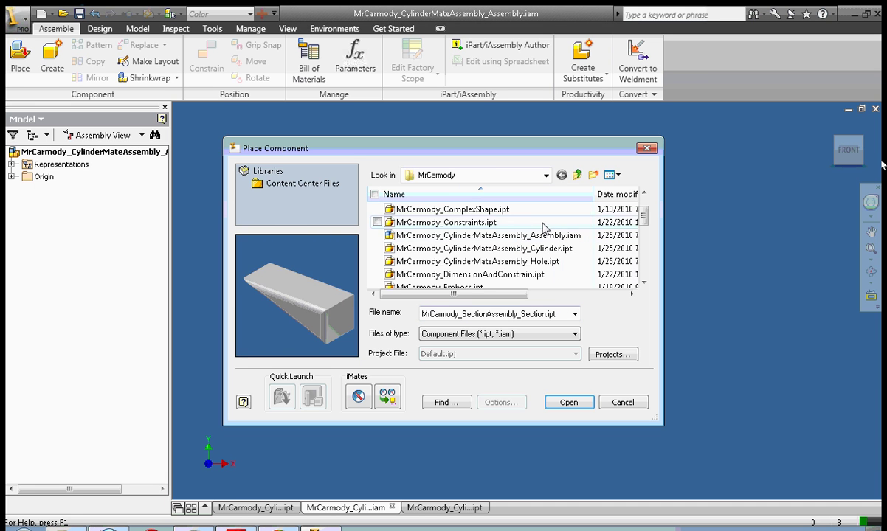
pyautogui.click(546, 261)
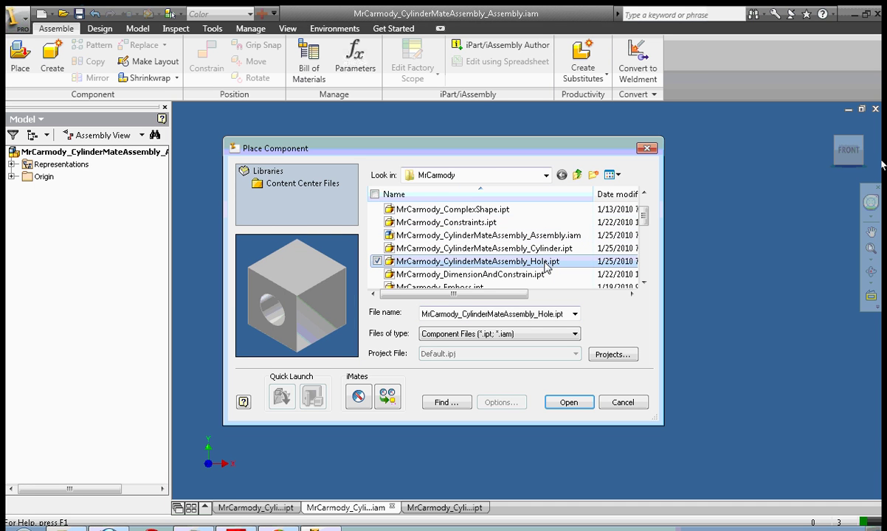
pyautogui.click(569, 402)
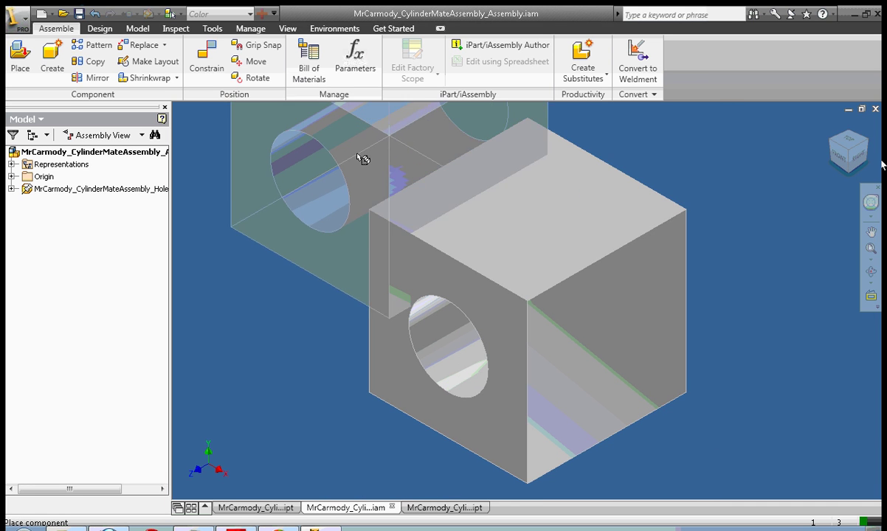
pyautogui.rightClick(363, 159)
pyautogui.click(366, 164)
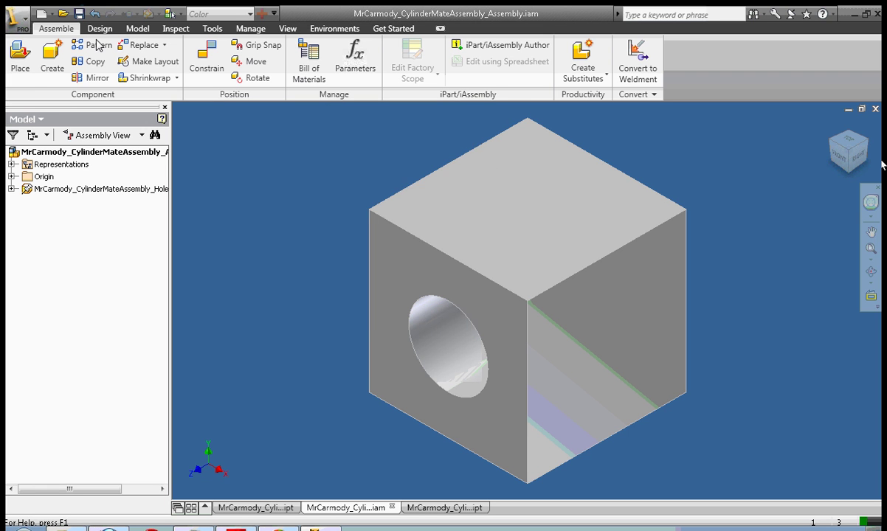
# Step: Place one CylinderMateAssembly_Cylinder.ipt in the assembly and move it to the block's left
pyautogui.click(20, 59)
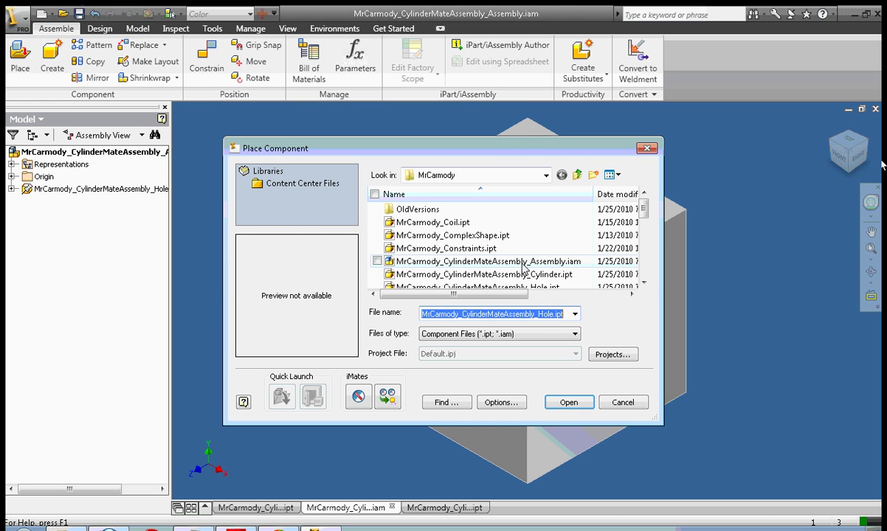
pyautogui.click(525, 275)
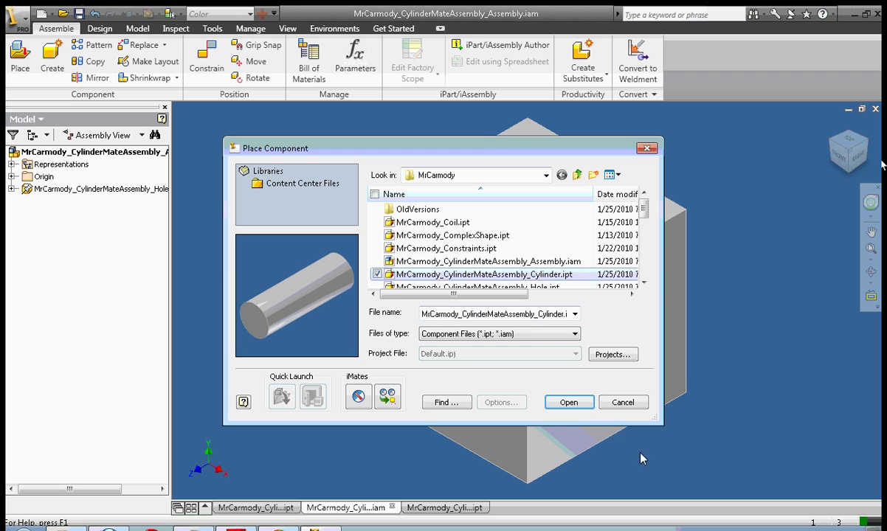
pyautogui.click(569, 402)
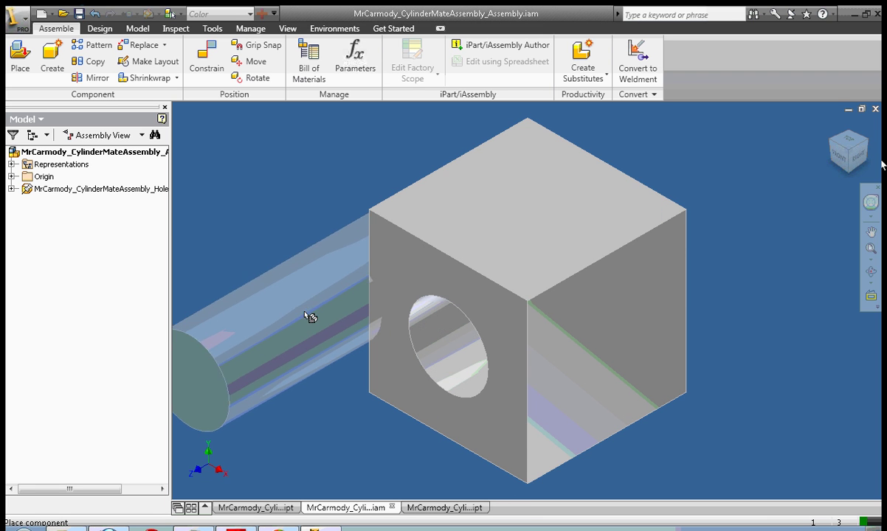
pyautogui.click(310, 317)
pyautogui.rightClick(753, 198)
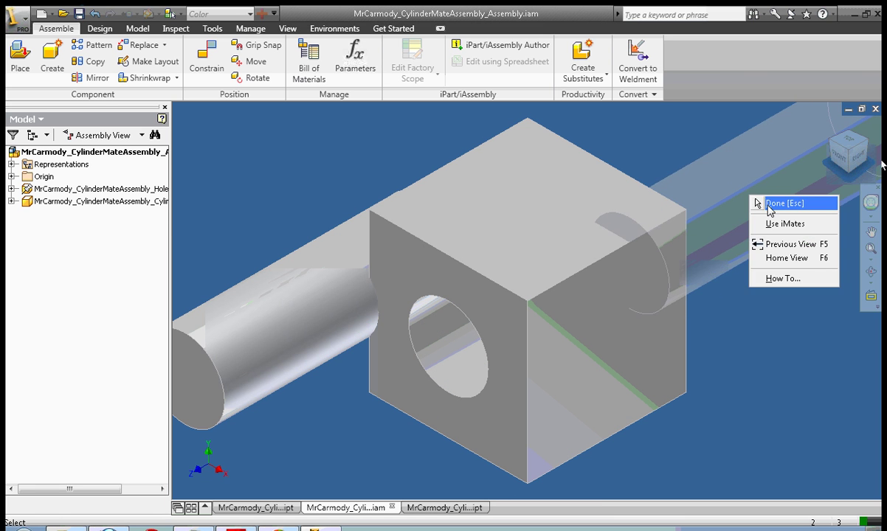
pyautogui.click(768, 204)
pyautogui.keyDown('shift'); pyautogui.moveTo(793, 148); pyautogui.dragTo(837, 493, button='middle'); pyautogui.keyUp('shift')
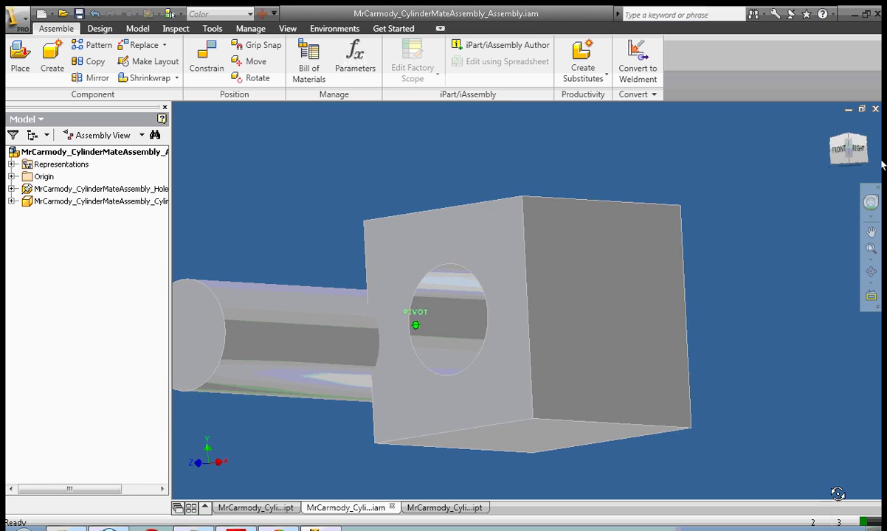
pyautogui.moveTo(269, 322)
pyautogui.mouseDown()
pyautogui.moveTo(297, 200)
pyautogui.moveTo(288, 151)
pyautogui.moveTo(179, 331)
pyautogui.mouseUp()
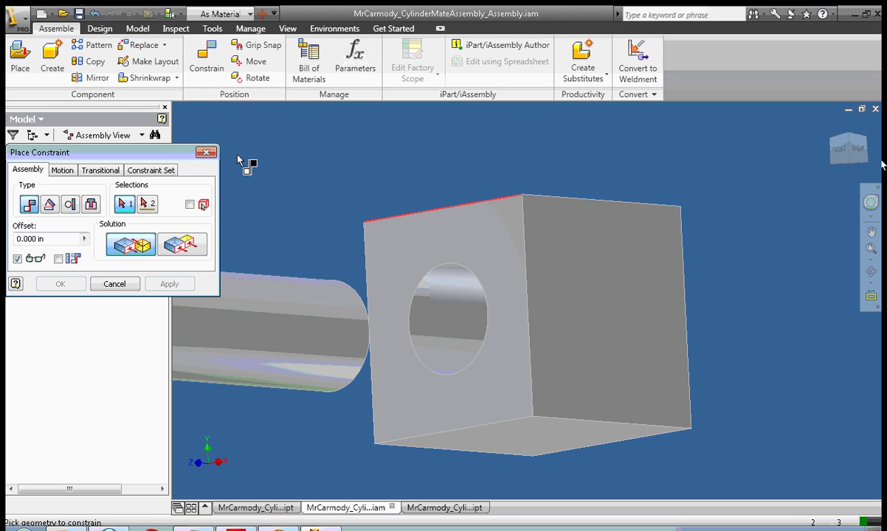
# Step: Mate the cylinder's end edge to the hole edge so the cylinder slides through the block's hole
pyautogui.moveTo(188, 152); pyautogui.dragTo(214, 58)
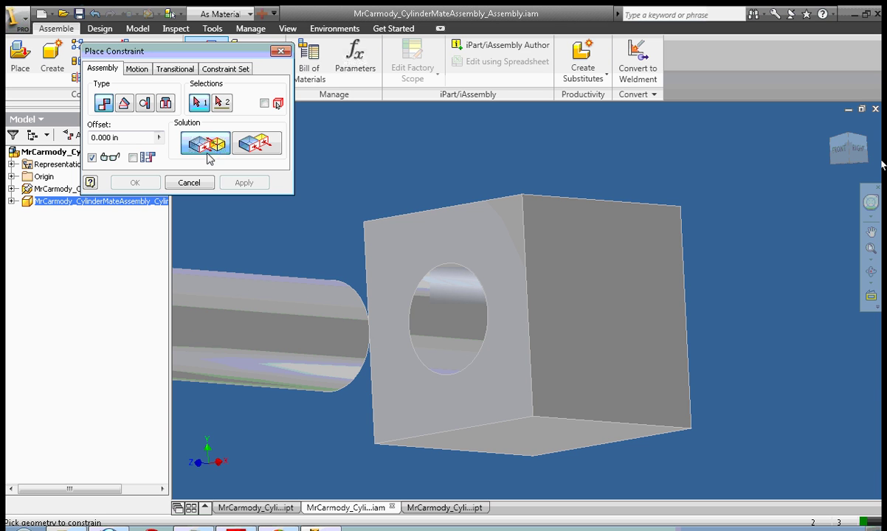
pyautogui.click(219, 328)
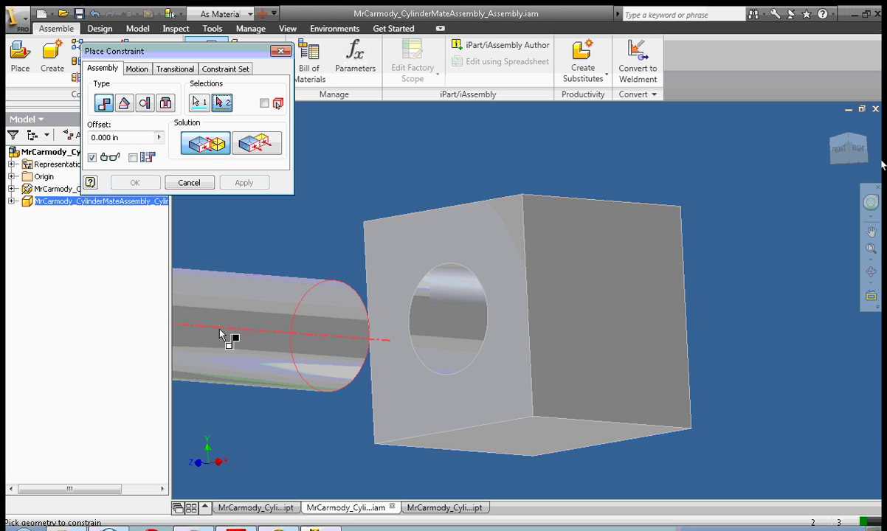
pyautogui.click(453, 311)
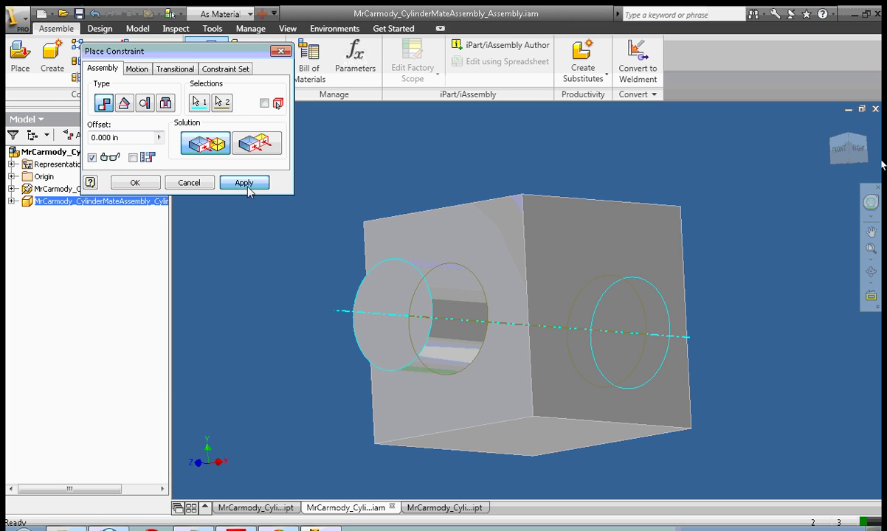
pyautogui.click(244, 183)
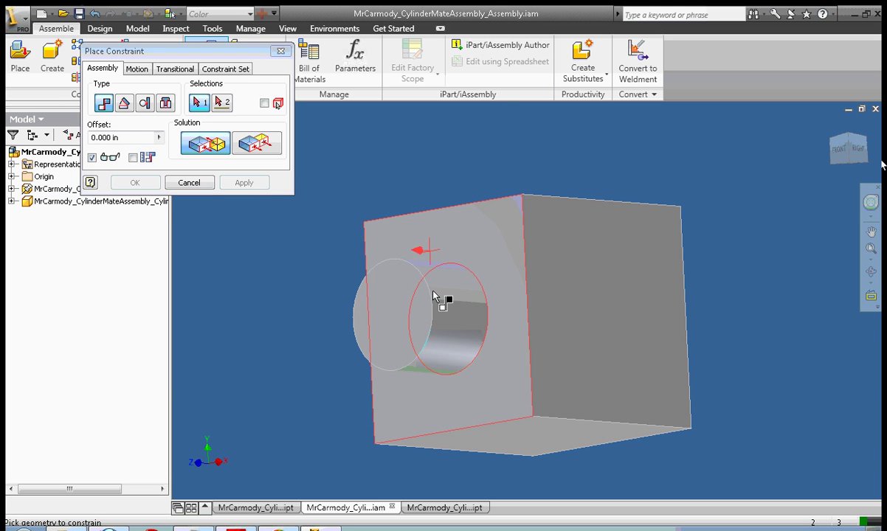
pyautogui.click(196, 182)
pyautogui.moveTo(432, 319); pyautogui.dragTo(419, 295)
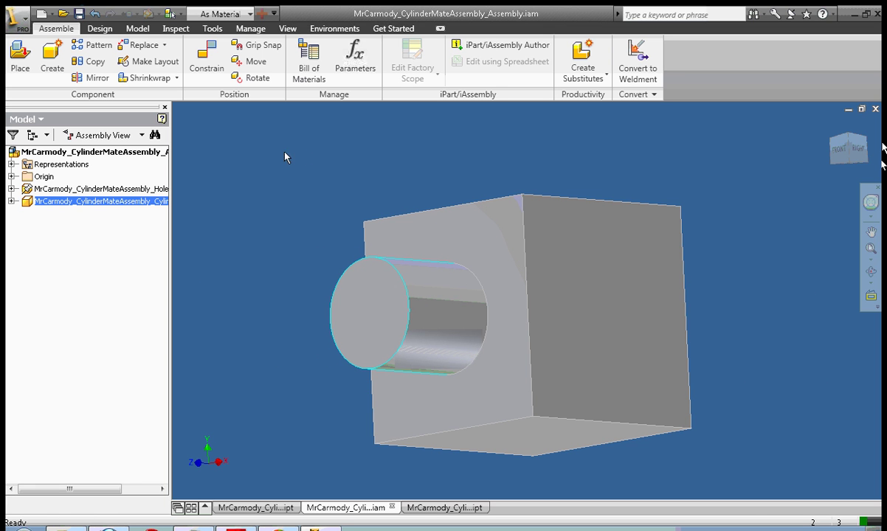
# Step: Constrain the cylinder's end face flush with the block's front face at a 1 in offset
pyautogui.click(198, 59)
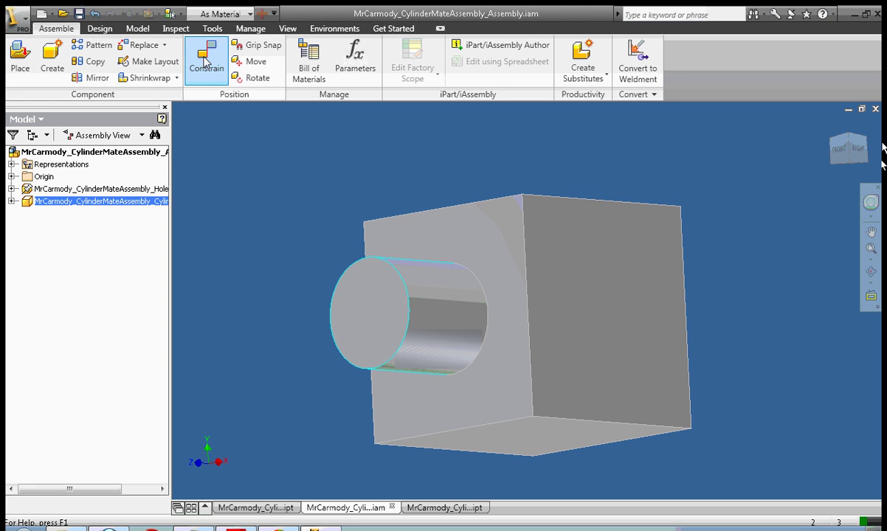
pyautogui.click(372, 310)
pyautogui.click(475, 234)
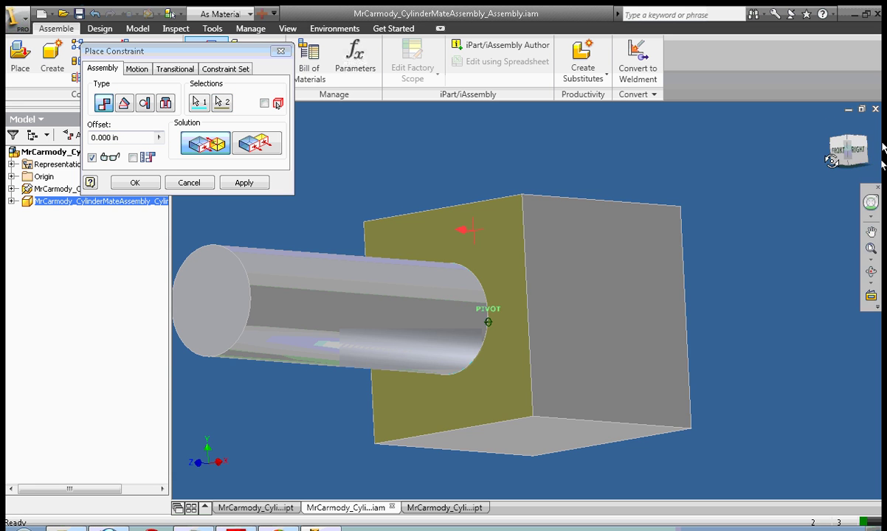
pyautogui.moveTo(847, 145)
pyautogui.keyDown('shift'); pyautogui.mouseDown(button='middle')
pyautogui.moveTo(772, 155)
pyautogui.moveTo(796, 126)
pyautogui.moveTo(720, 206)
pyautogui.moveTo(601, 251)
pyautogui.moveTo(557, 147)
pyautogui.mouseUp(button='middle'); pyautogui.keyUp('shift')
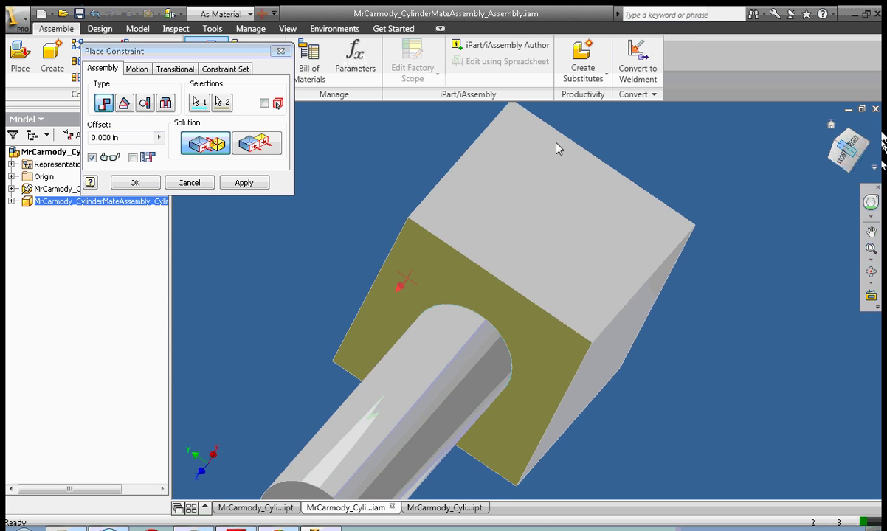
pyautogui.click(260, 144)
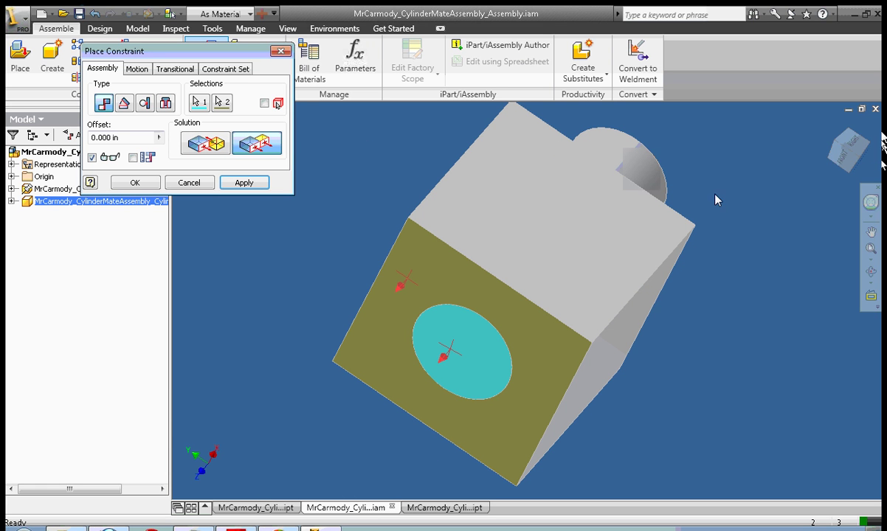
pyautogui.moveTo(836, 164)
pyautogui.keyDown('shift'); pyautogui.mouseDown(button='middle')
pyautogui.moveTo(791, 194)
pyautogui.moveTo(684, 172)
pyautogui.moveTo(663, 206)
pyautogui.moveTo(247, 171)
pyautogui.mouseUp(button='middle'); pyautogui.keyUp('shift')
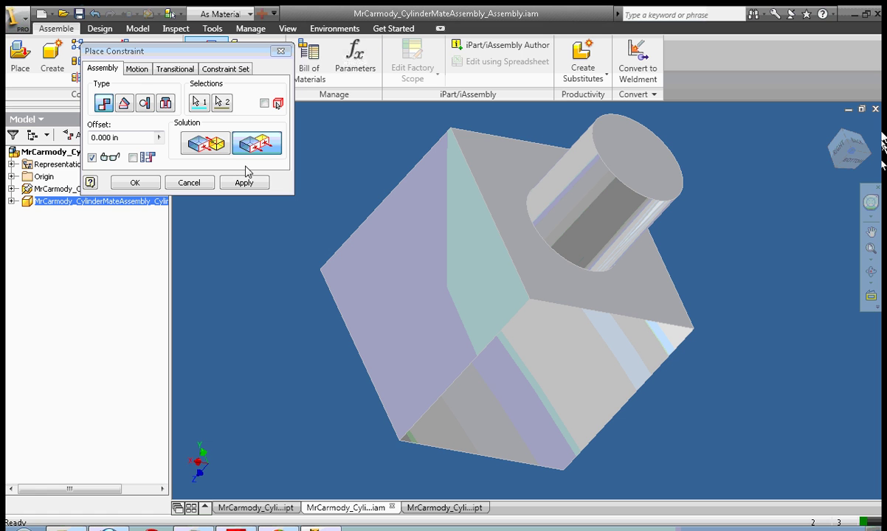
pyautogui.click(251, 183)
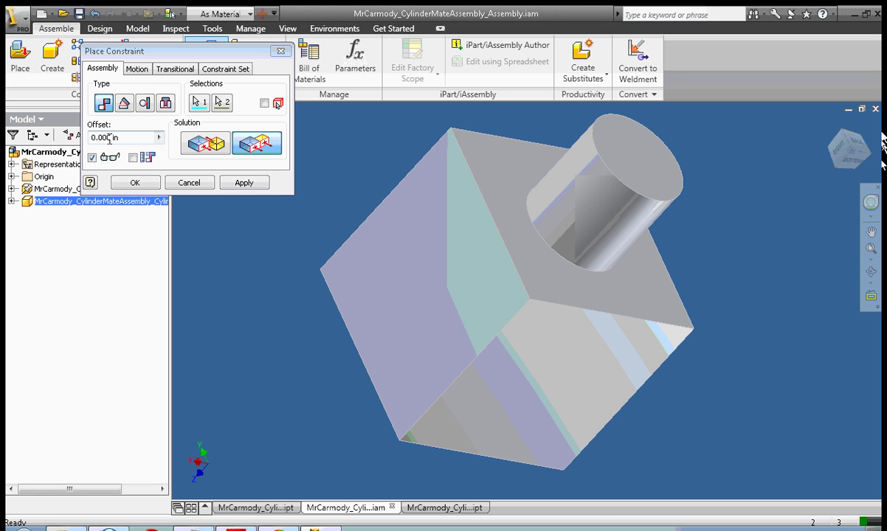
pyautogui.doubleClick(109, 139)
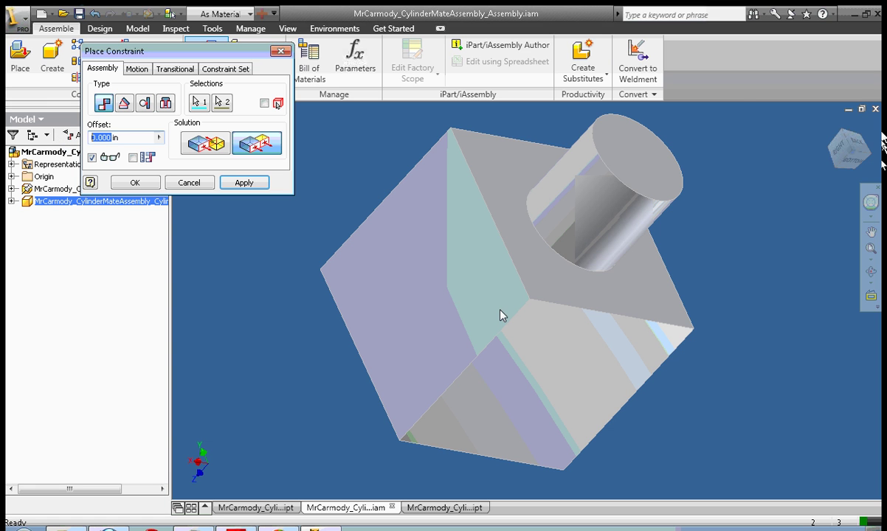
pyautogui.write('1')
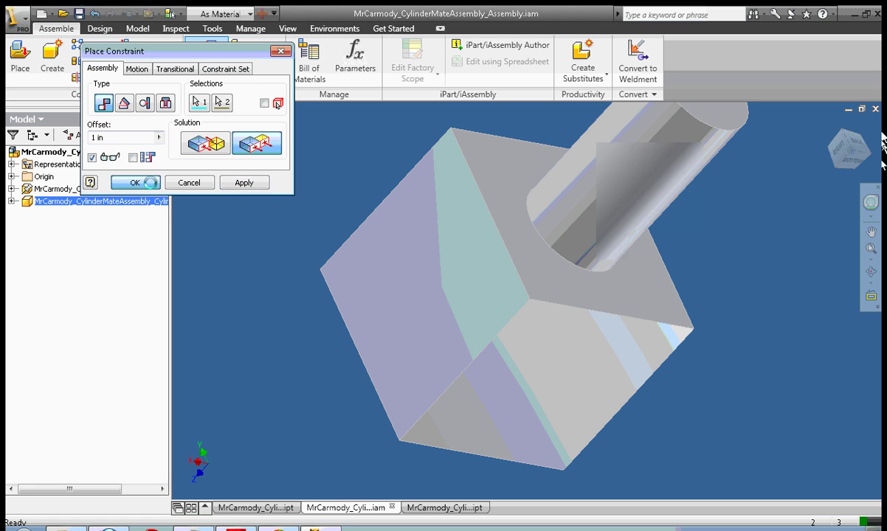
pyautogui.click(140, 183)
pyautogui.moveTo(841, 157); pyautogui.dragTo(882, 391)
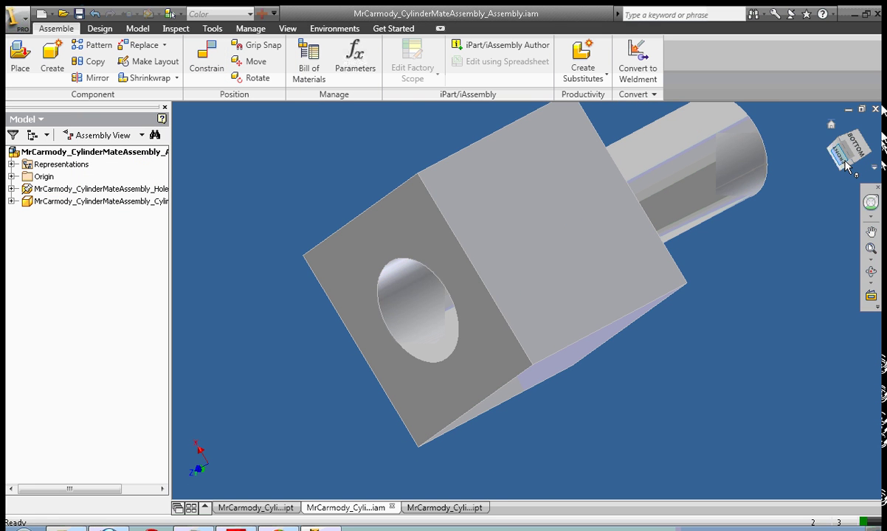
pyautogui.moveTo(847, 167)
pyautogui.mouseDown()
pyautogui.moveTo(793, 158)
pyautogui.moveTo(797, 166)
pyautogui.moveTo(857, 160)
pyautogui.moveTo(819, 140)
pyautogui.moveTo(815, 177)
pyautogui.moveTo(802, 148)
pyautogui.moveTo(835, 222)
pyautogui.moveTo(883, 188)
pyautogui.mouseUp()
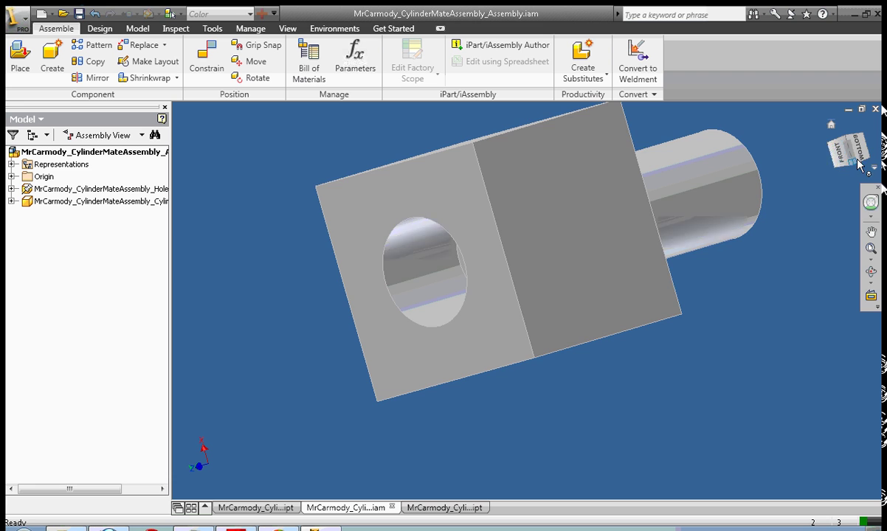
pyautogui.moveTo(832, 155); pyautogui.dragTo(878, 148)
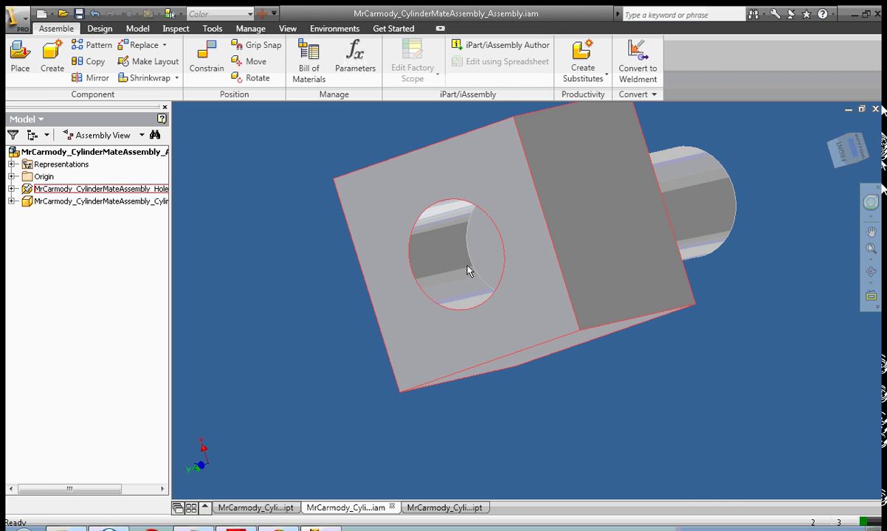